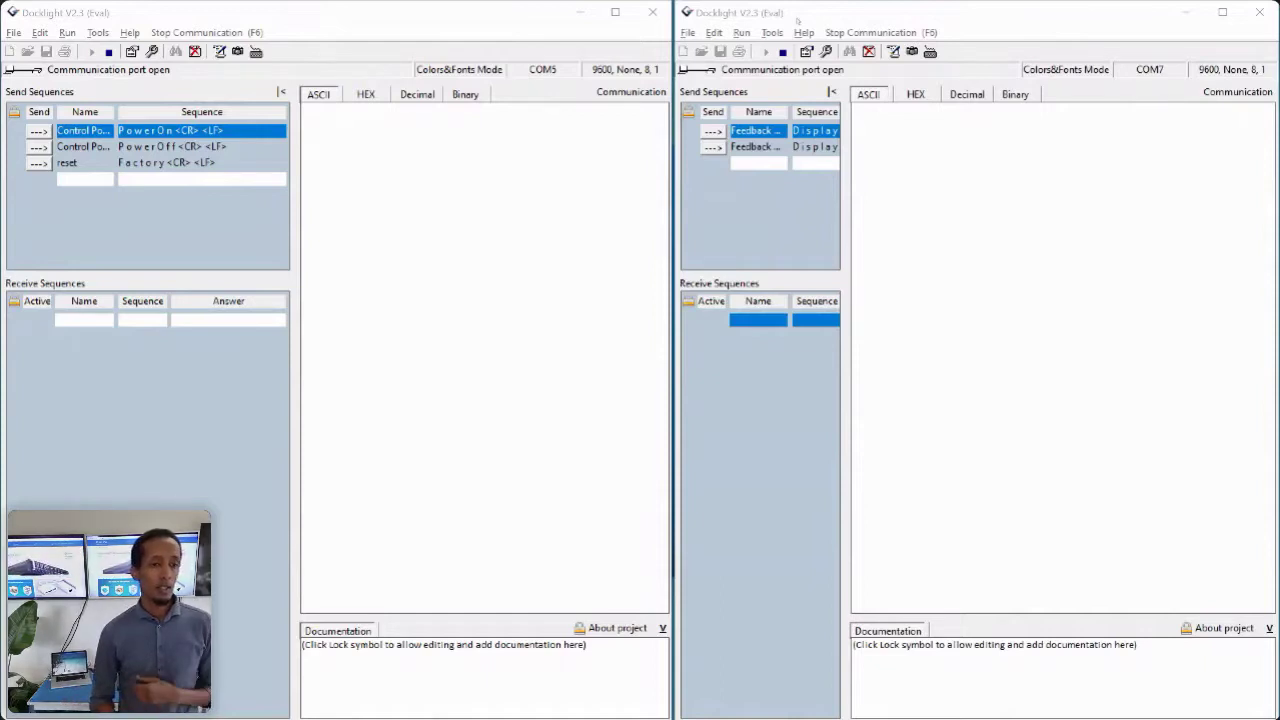
- Send Control PowerOn from COM5 and reply with the Display Is On feedback from COM7
{"action": "left_click", "coordinate": [38, 131]}
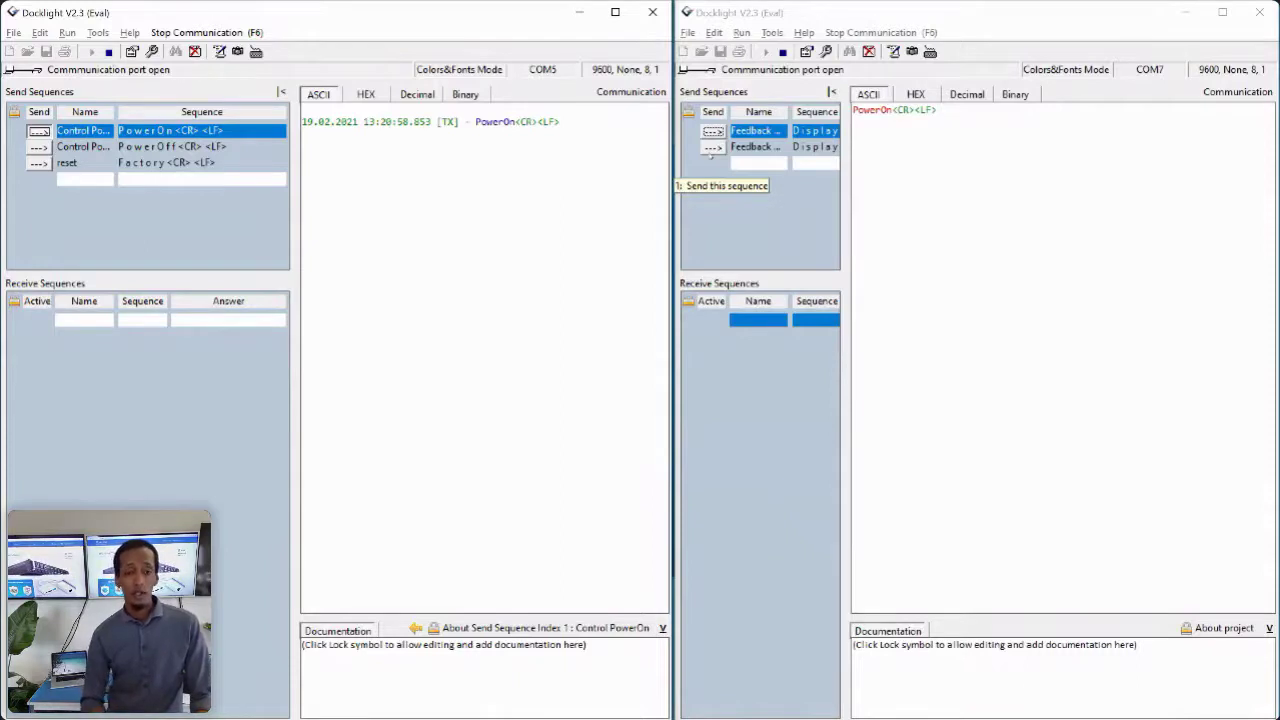
{"action": "left_click", "coordinate": [713, 131]}
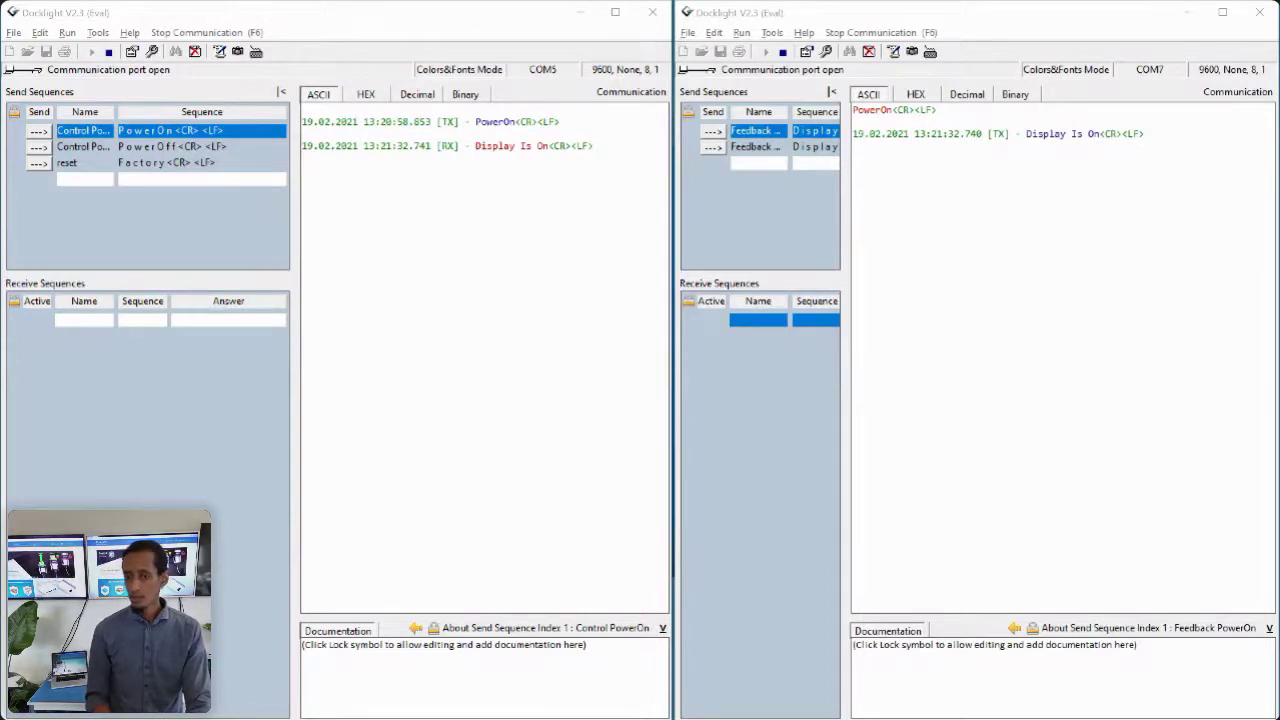
- Maximize Hercules and clear the TCP client's received and sent data log
{"action": "left_click_drag", "start_coordinate": [771, 449], "coordinate": [286, 3]}
{"action": "right_click", "coordinate": [508, 299]}
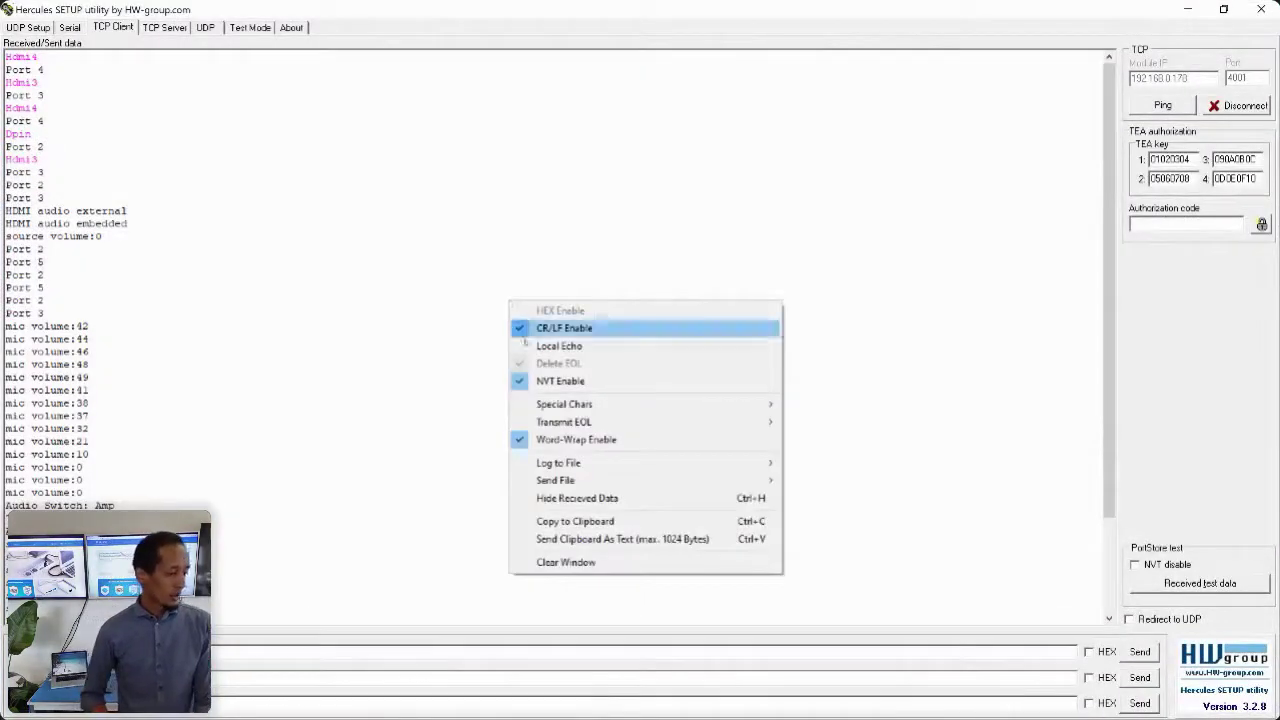
{"action": "mouse_move", "coordinate": [620, 485]}
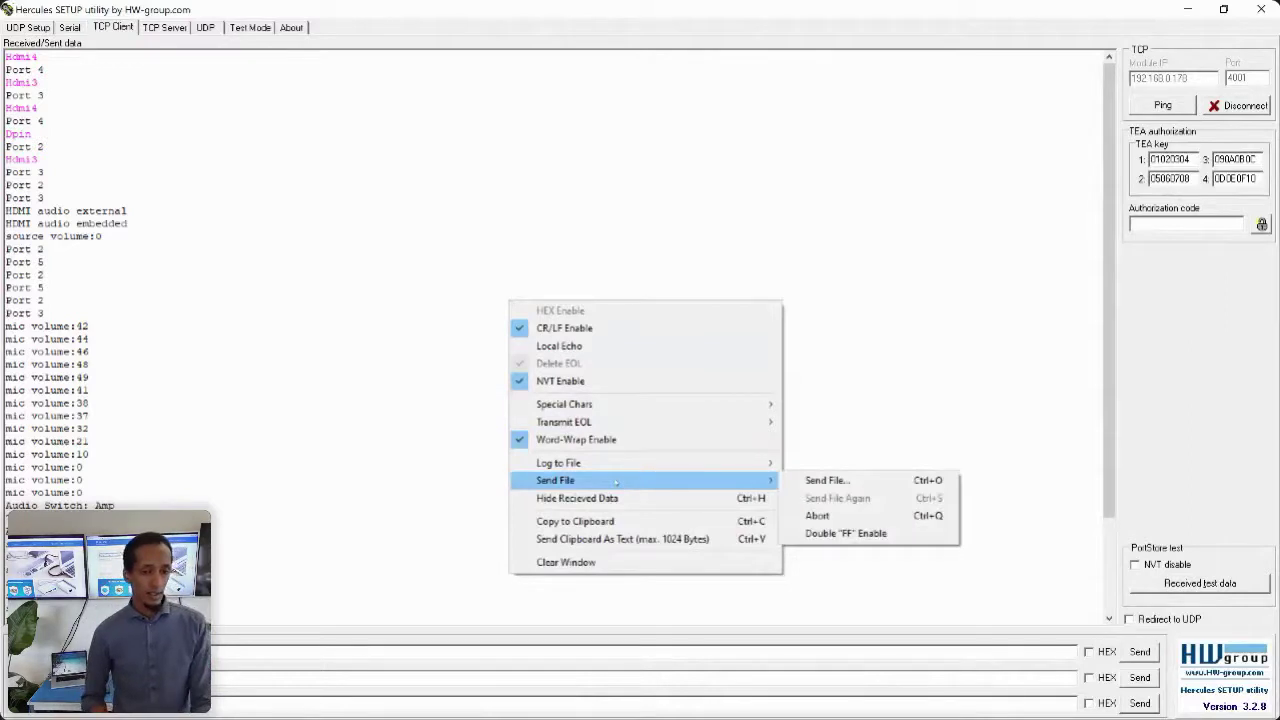
{"action": "left_click", "coordinate": [593, 563]}
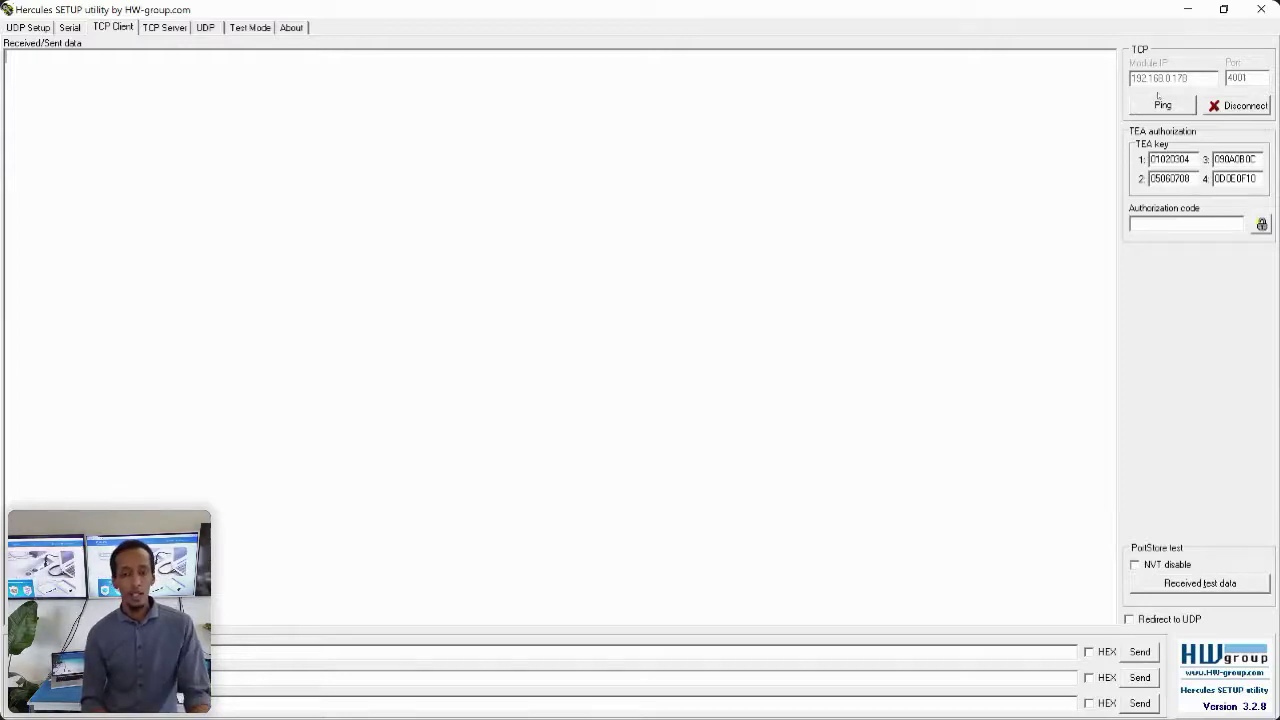
- Send Hdmi3, Hdmi4 and Dpin from Hercules, receiving Port 3, Port 4 and Port 2 replies
{"action": "double_click", "coordinate": [456, 16]}
{"action": "left_click_drag", "start_coordinate": [507, 17], "coordinate": [575, 73]}
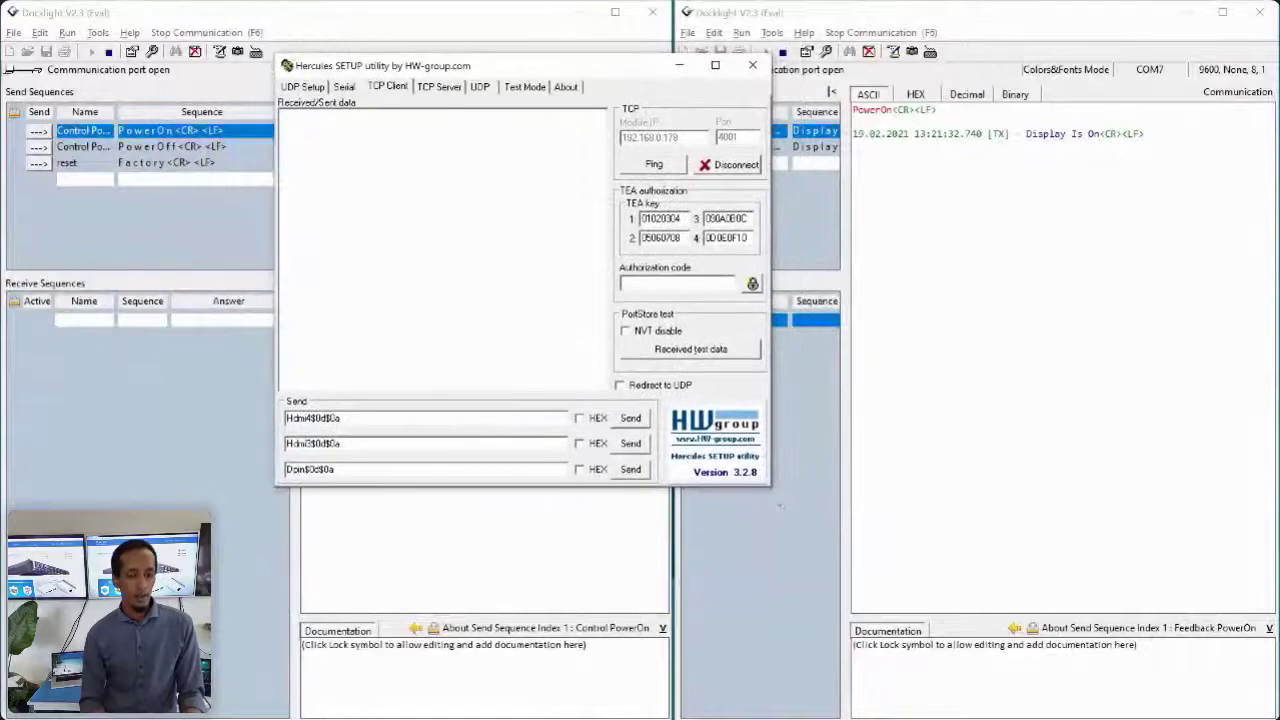
{"action": "left_click_drag", "start_coordinate": [772, 488], "coordinate": [932, 579]}
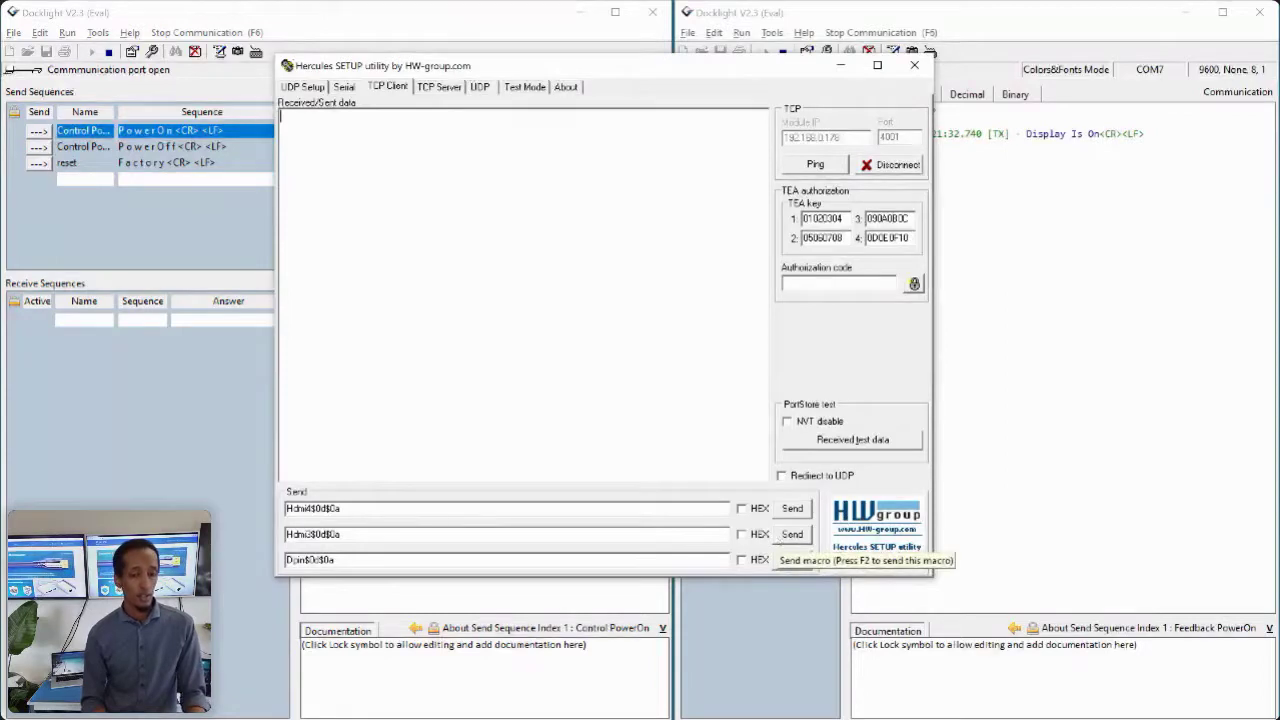
{"action": "left_click", "coordinate": [792, 534]}
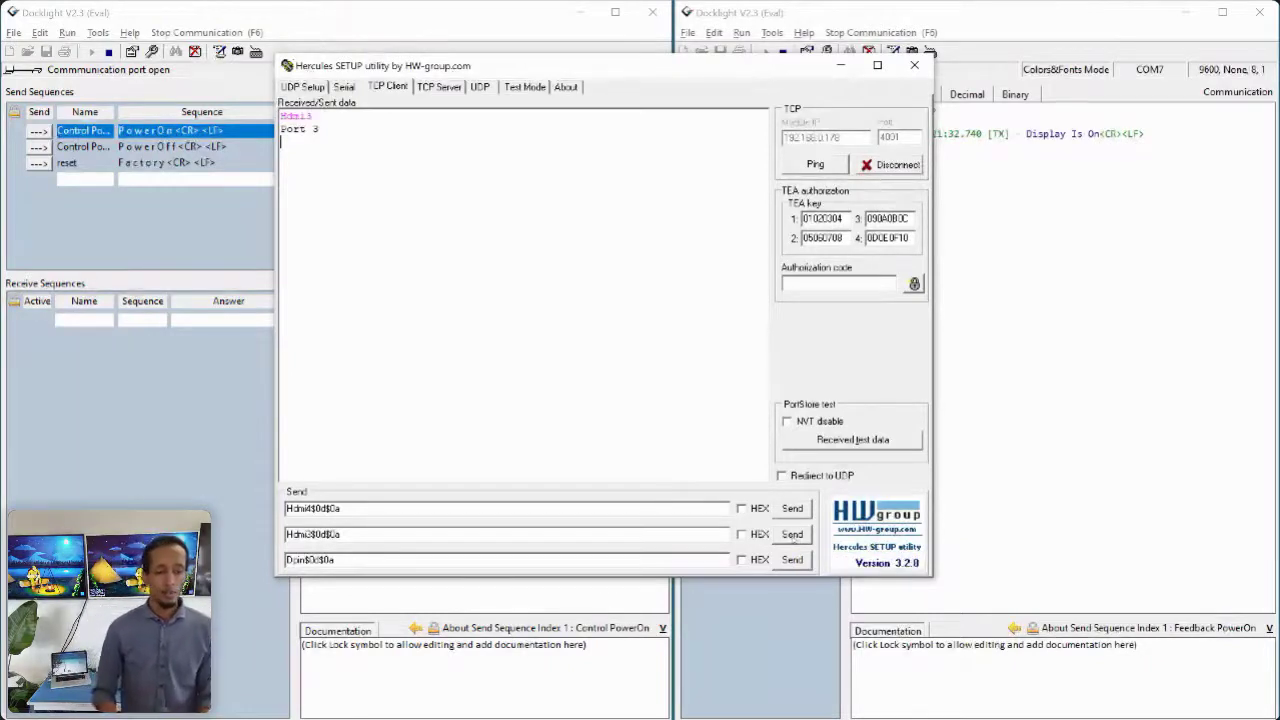
{"action": "left_click", "coordinate": [792, 508]}
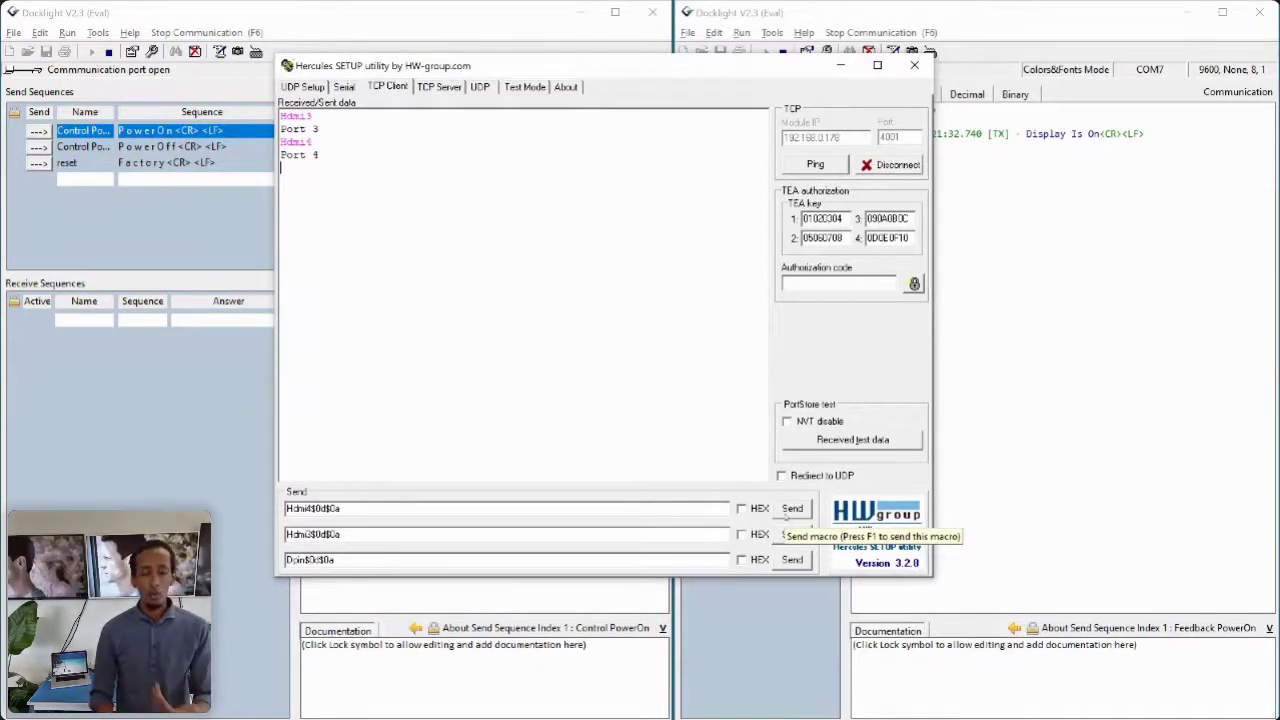
{"action": "left_click", "coordinate": [792, 560]}
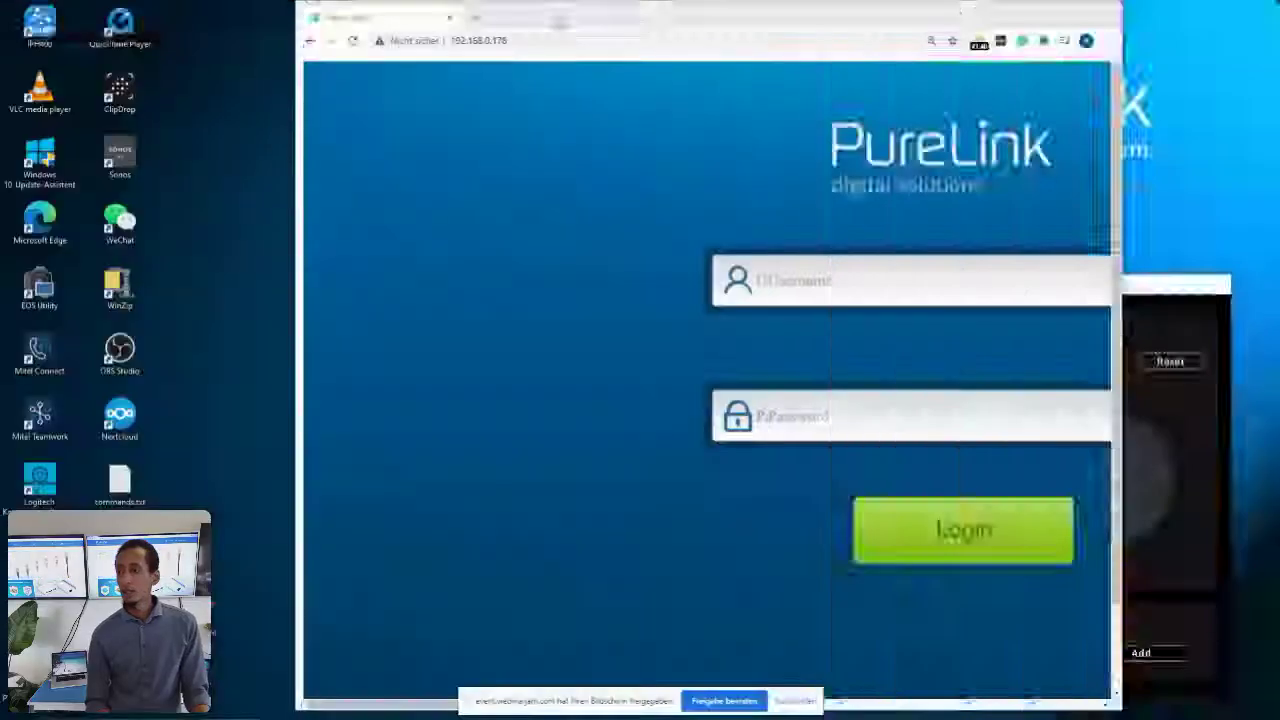
- Log in to the maximized PureLink web page with the admin account credentials
{"action": "double_click", "coordinate": [561, 20]}
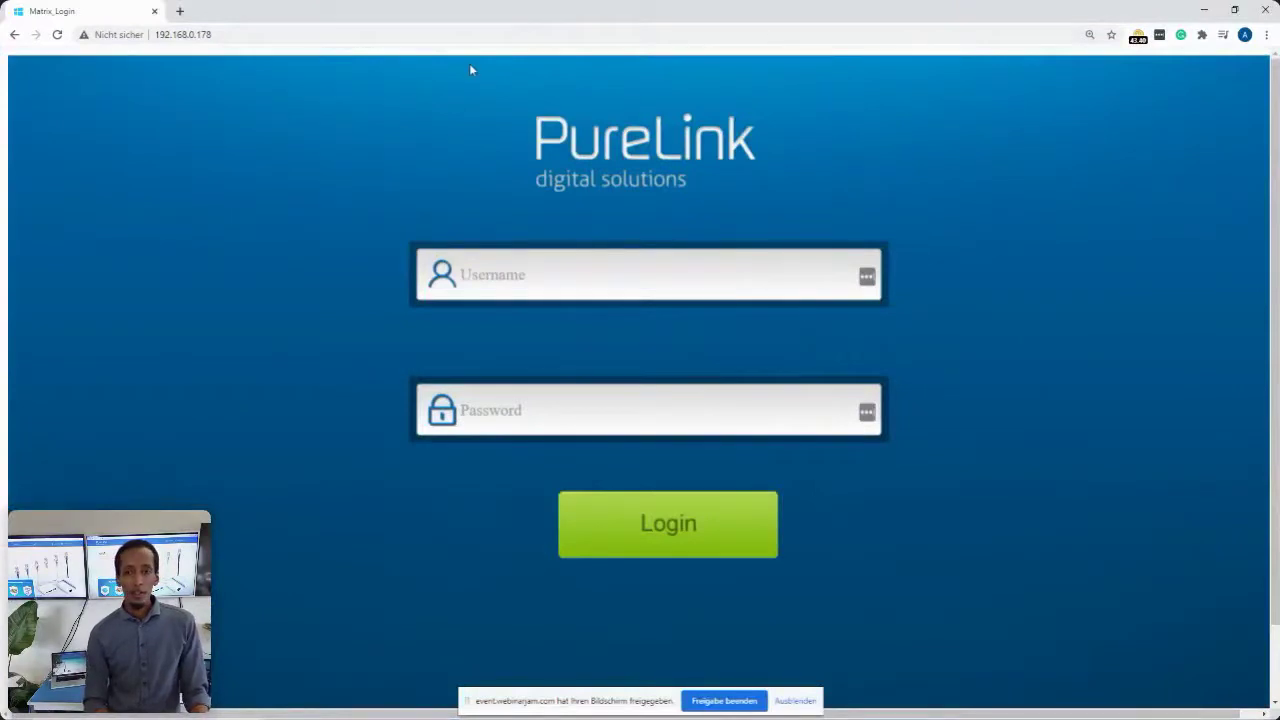
{"action": "left_click", "coordinate": [501, 289]}
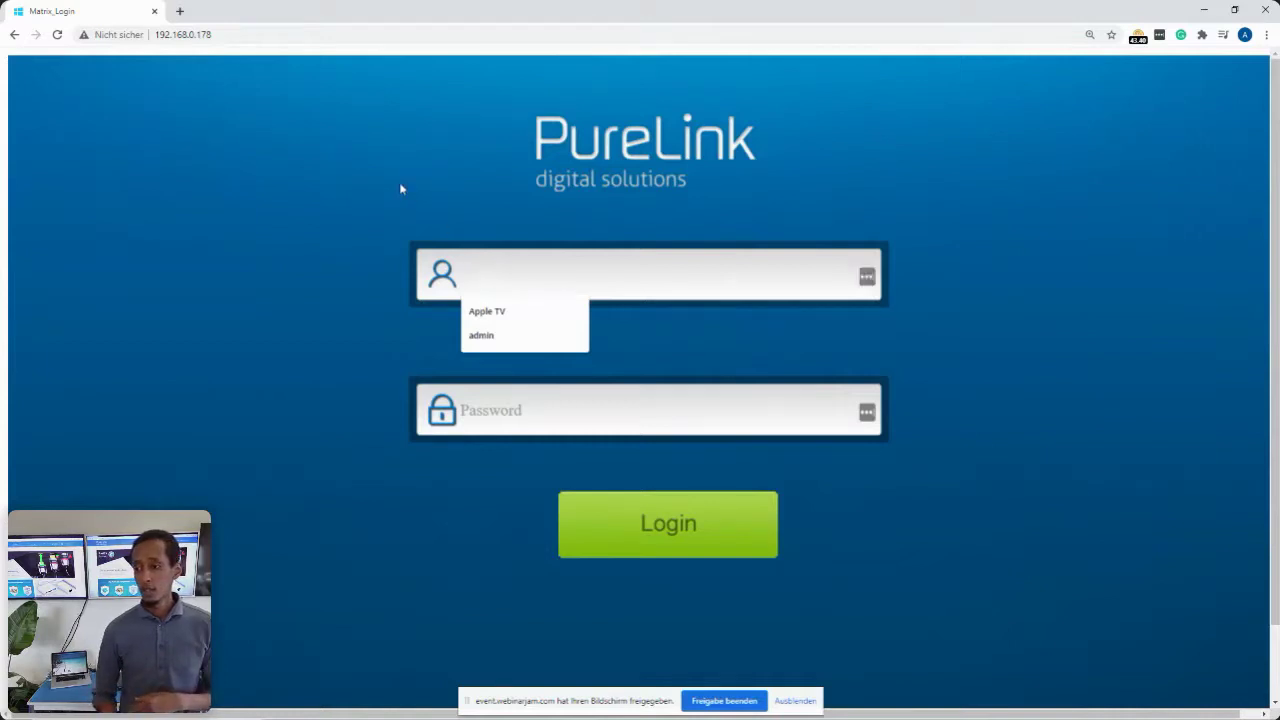
{"action": "left_click", "coordinate": [399, 182]}
{"action": "left_click", "coordinate": [472, 266]}
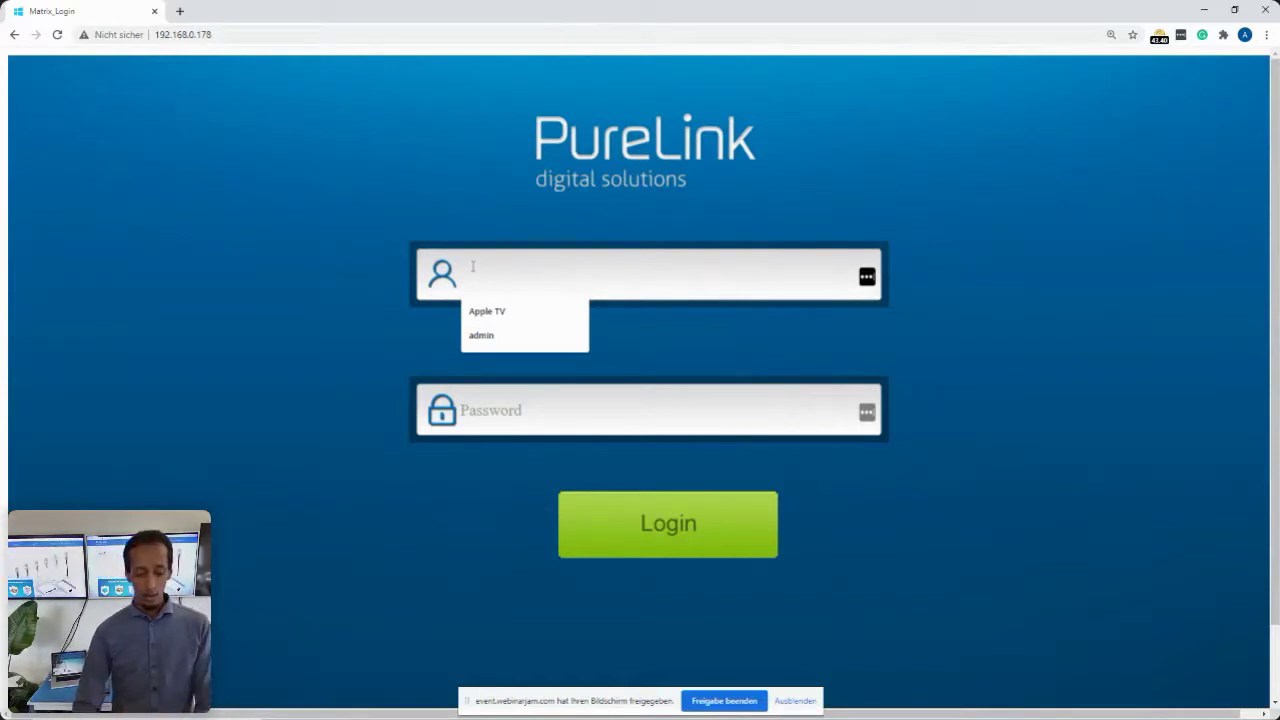
{"action": "type", "text": "admin"}
{"action": "key", "text": "Tab"}
{"action": "type", "text": "admin"}
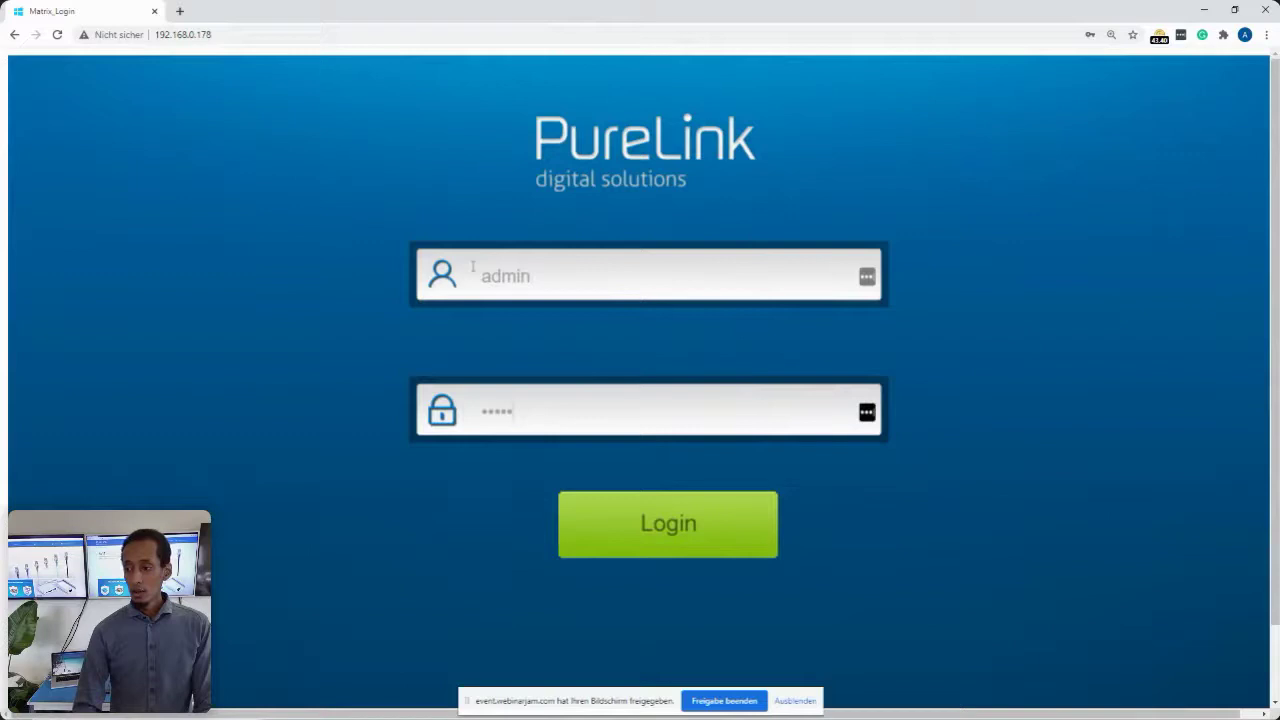
{"action": "key", "text": "Return"}
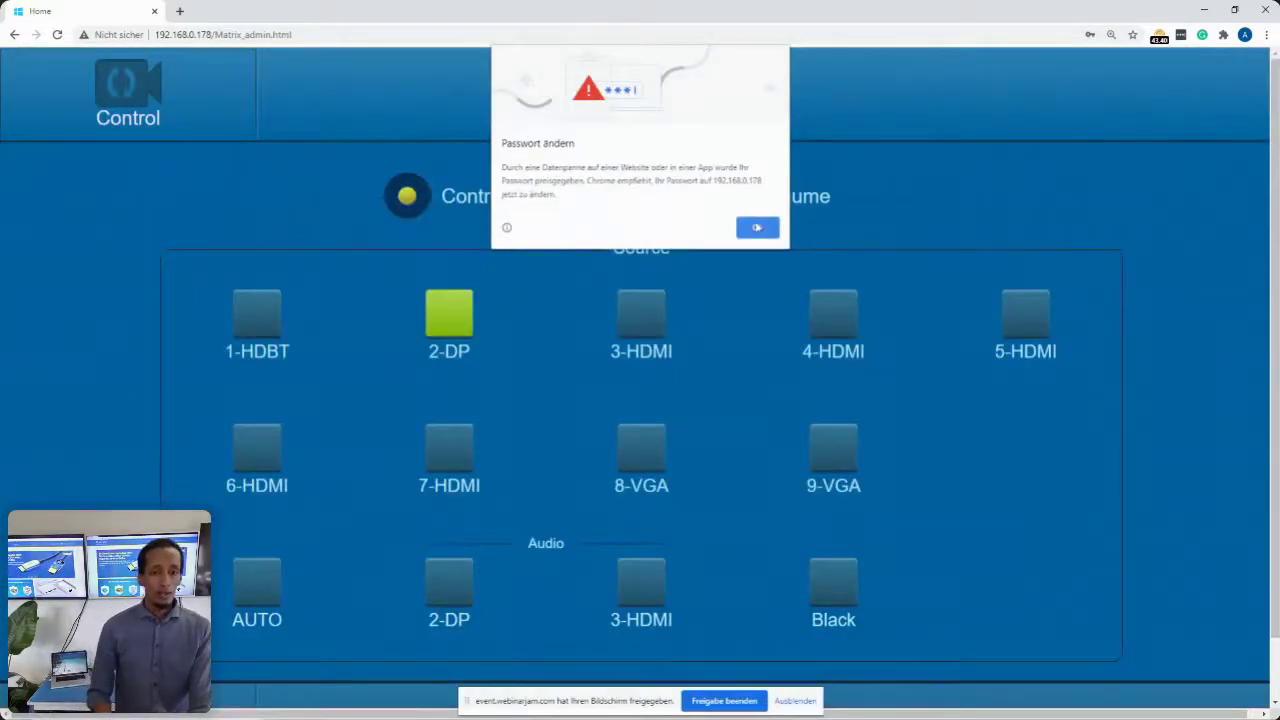
- Review the AMP, Source and Mic volume levels, then toggle 2-DP audio on and off
{"action": "left_click", "coordinate": [760, 236]}
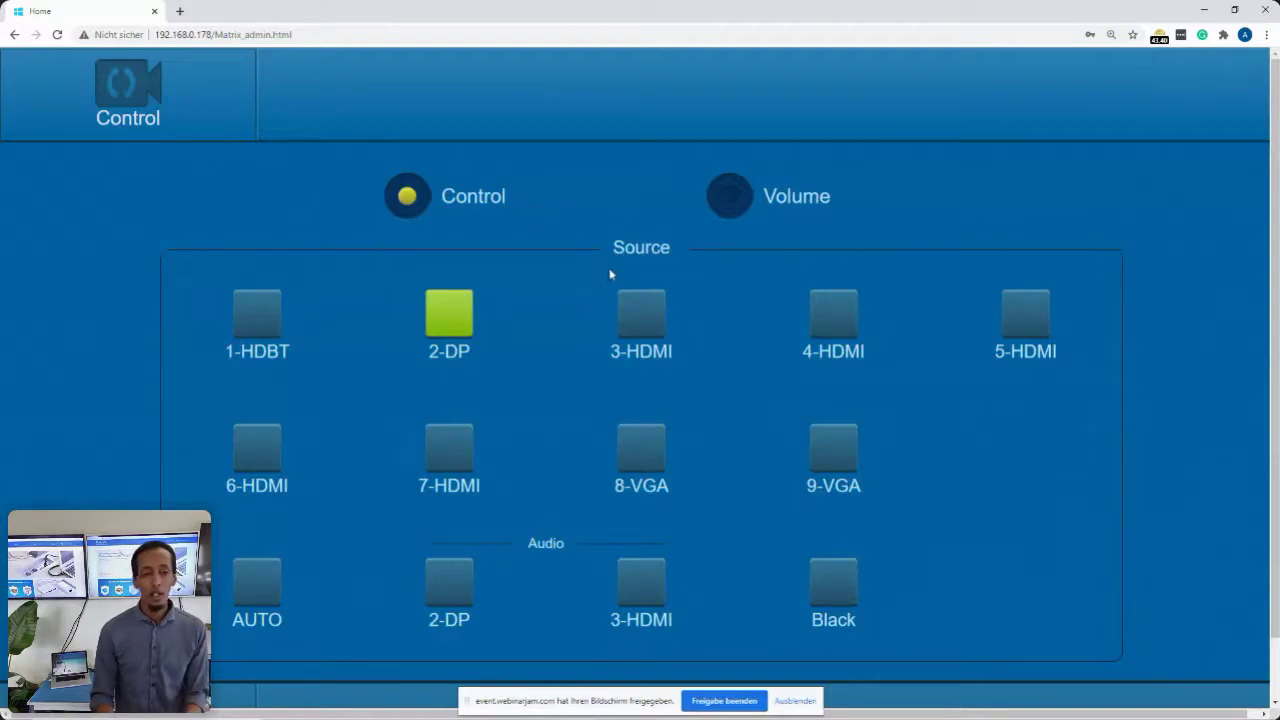
{"action": "left_click", "coordinate": [721, 206]}
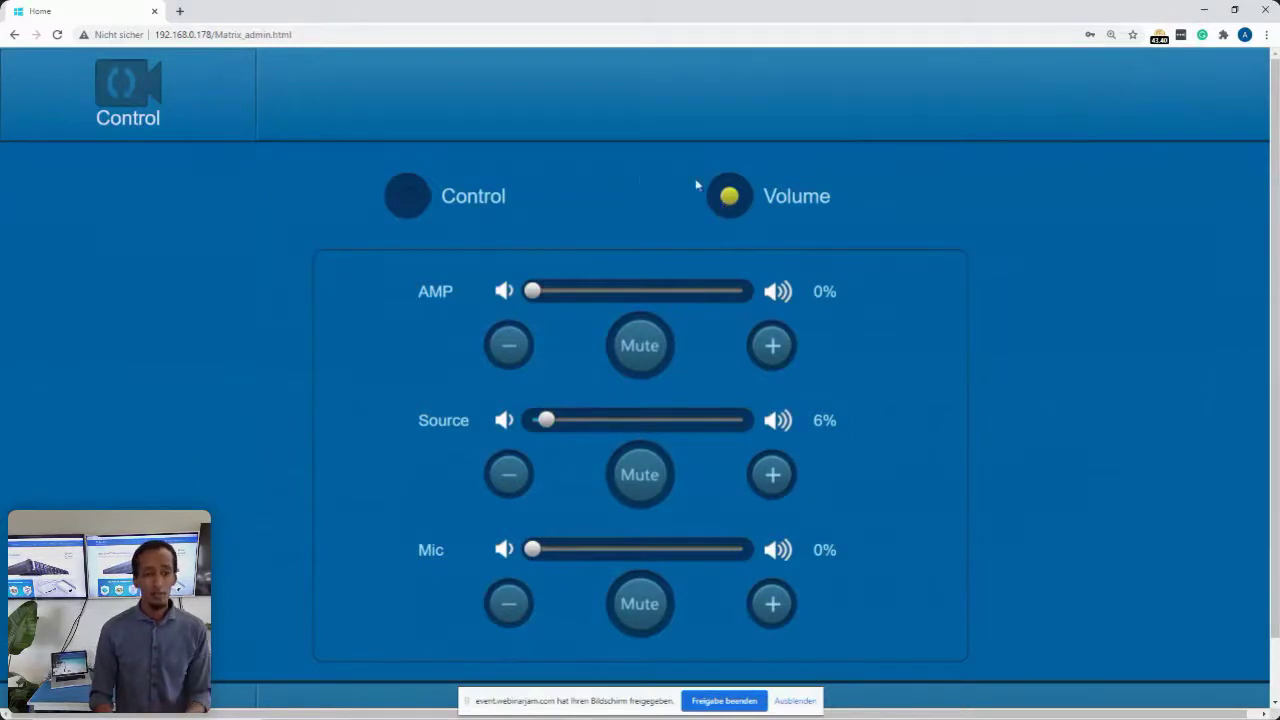
{"action": "left_click", "coordinate": [405, 203]}
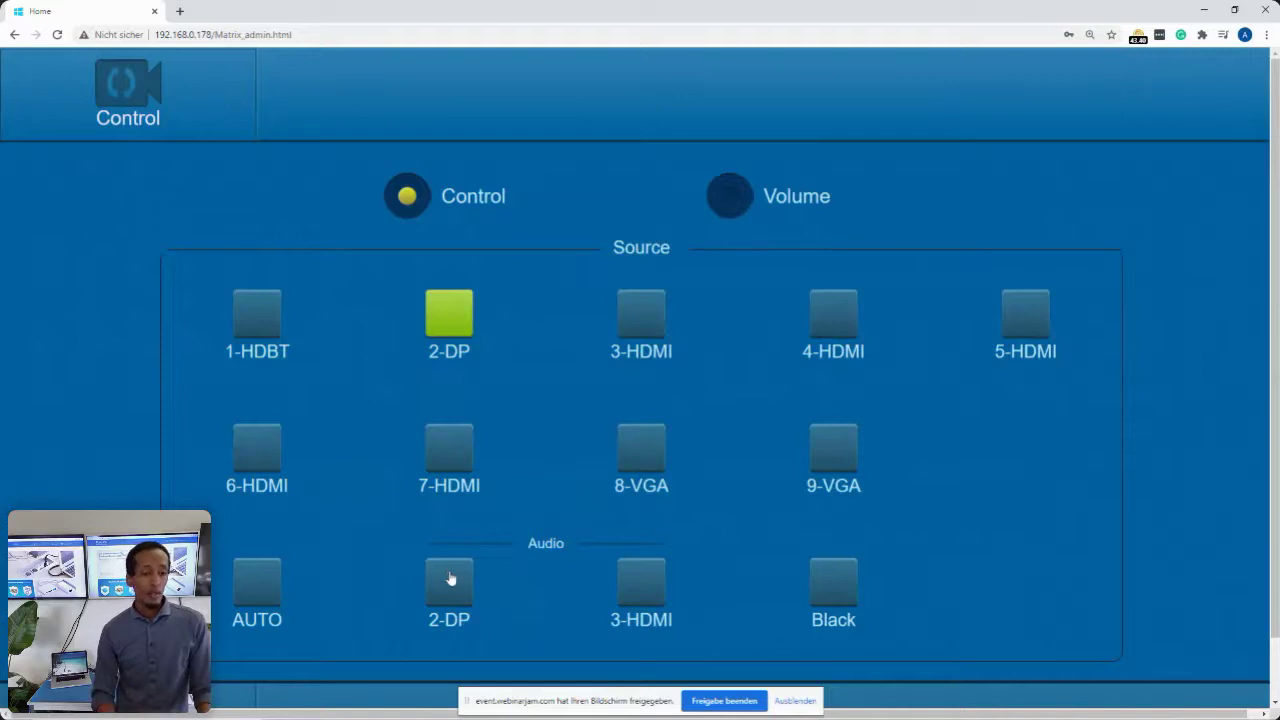
{"action": "left_click", "coordinate": [449, 594]}
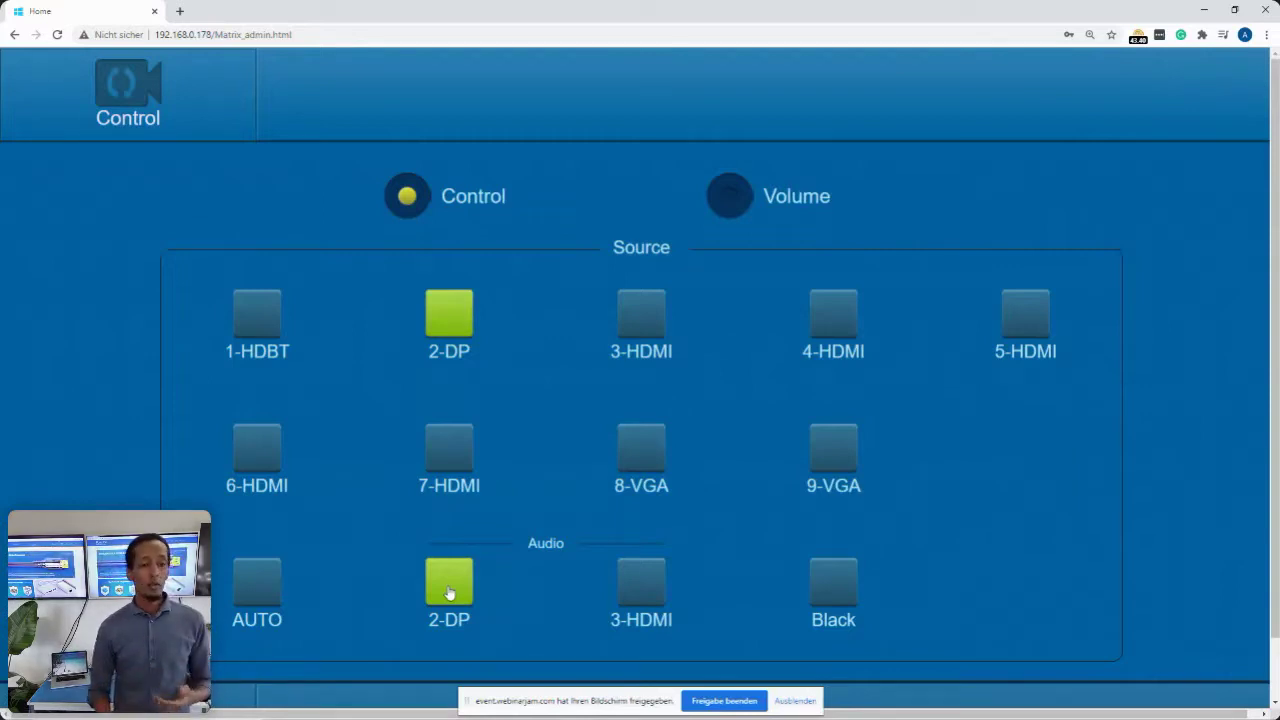
{"action": "left_click", "coordinate": [466, 576]}
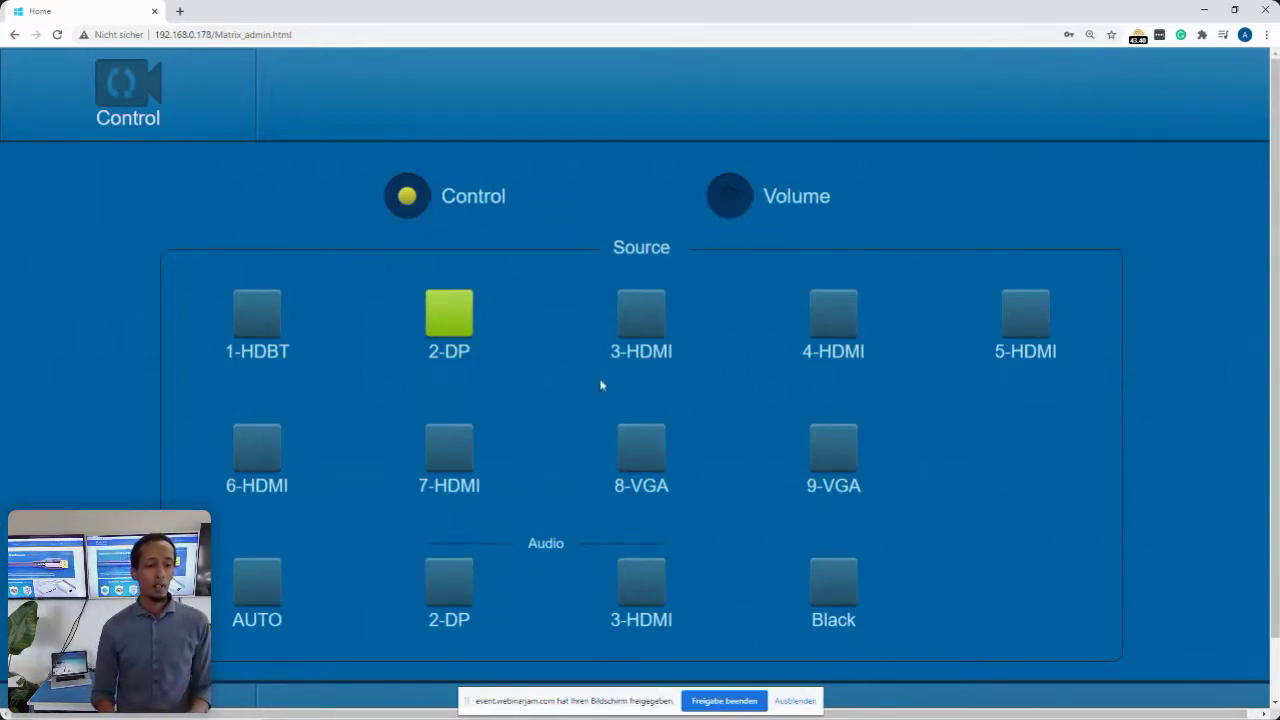
- Switch the output to 3-HDMI with its audio, then back to 2-DP without audio
{"action": "left_click", "coordinate": [637, 326]}
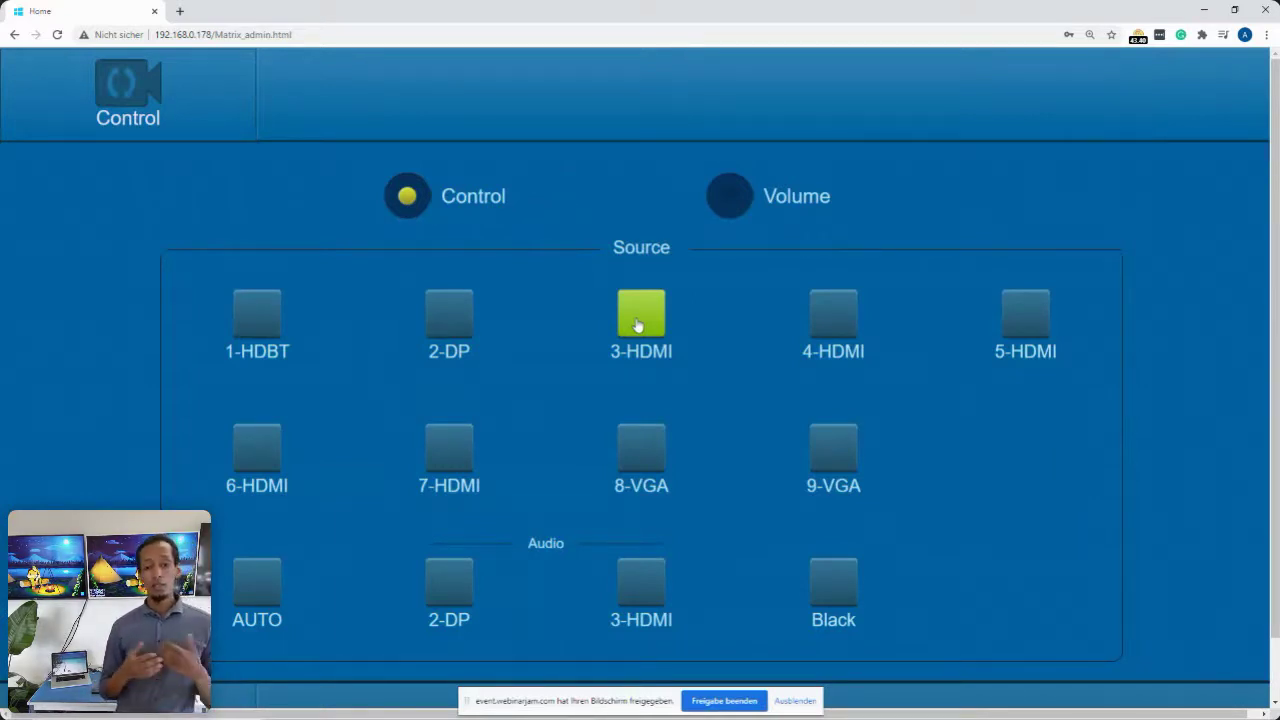
{"action": "left_click", "coordinate": [639, 583]}
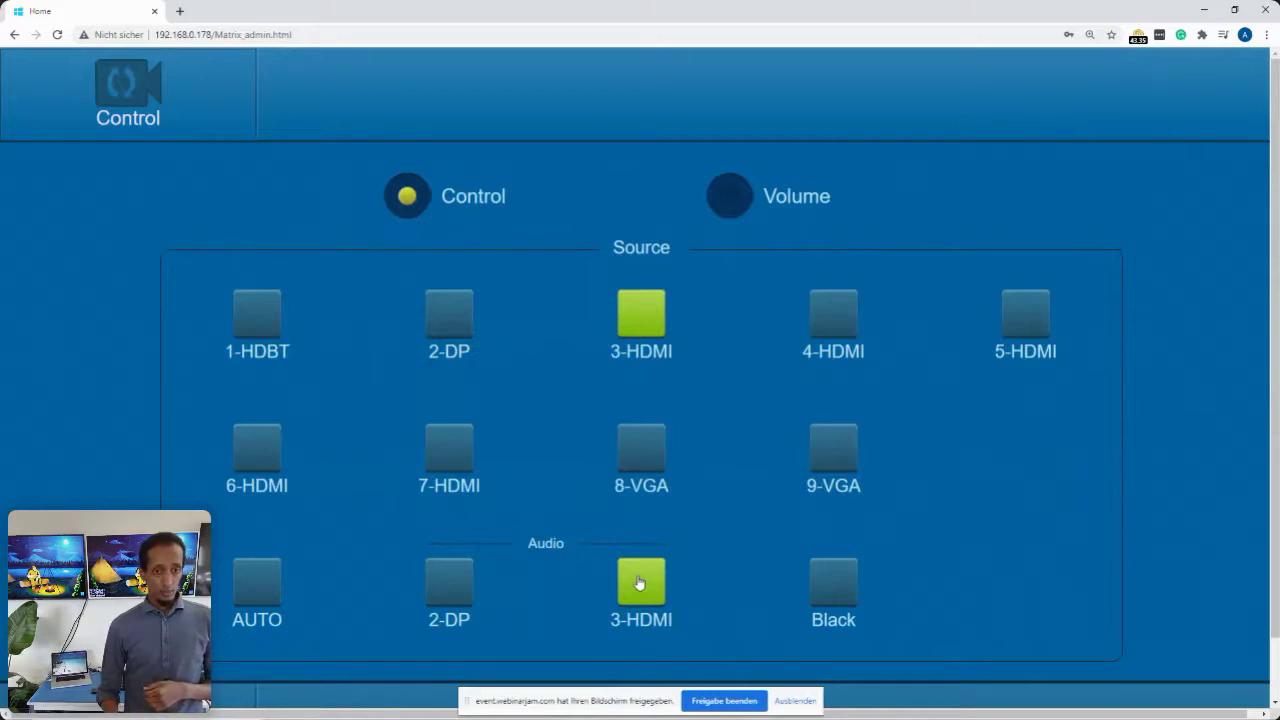
{"action": "left_click", "coordinate": [640, 583]}
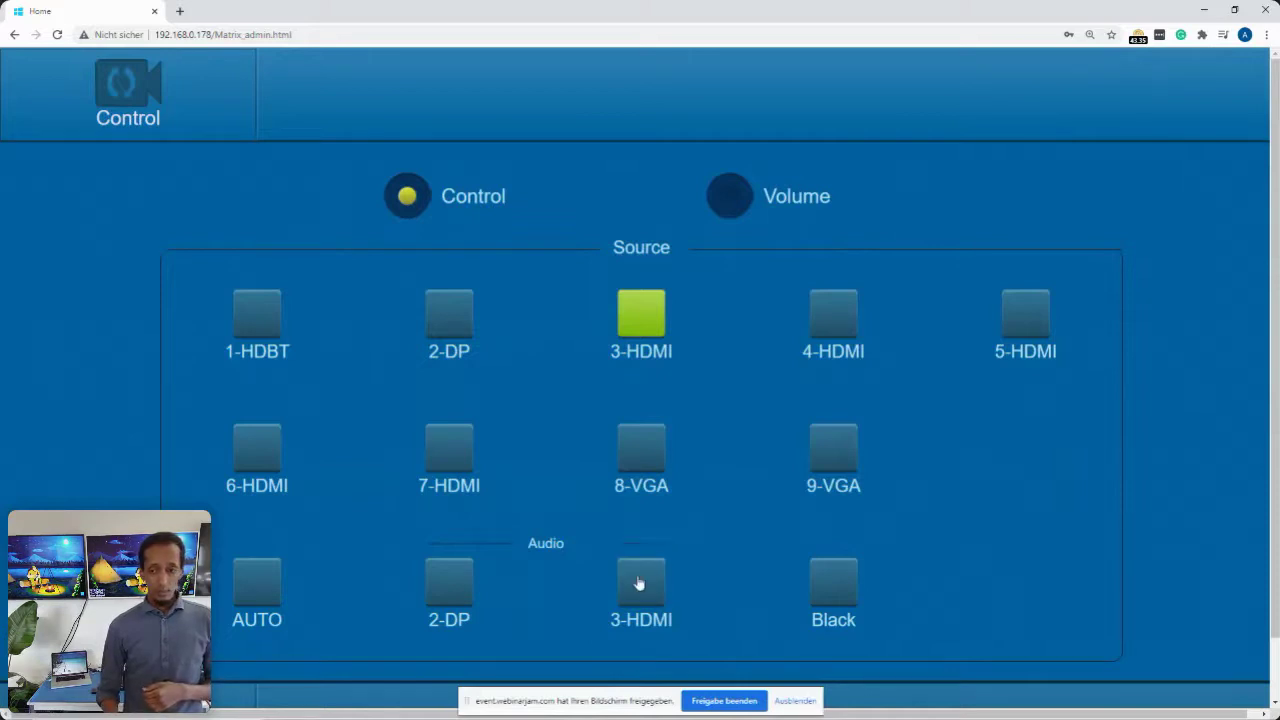
{"action": "left_click", "coordinate": [451, 331]}
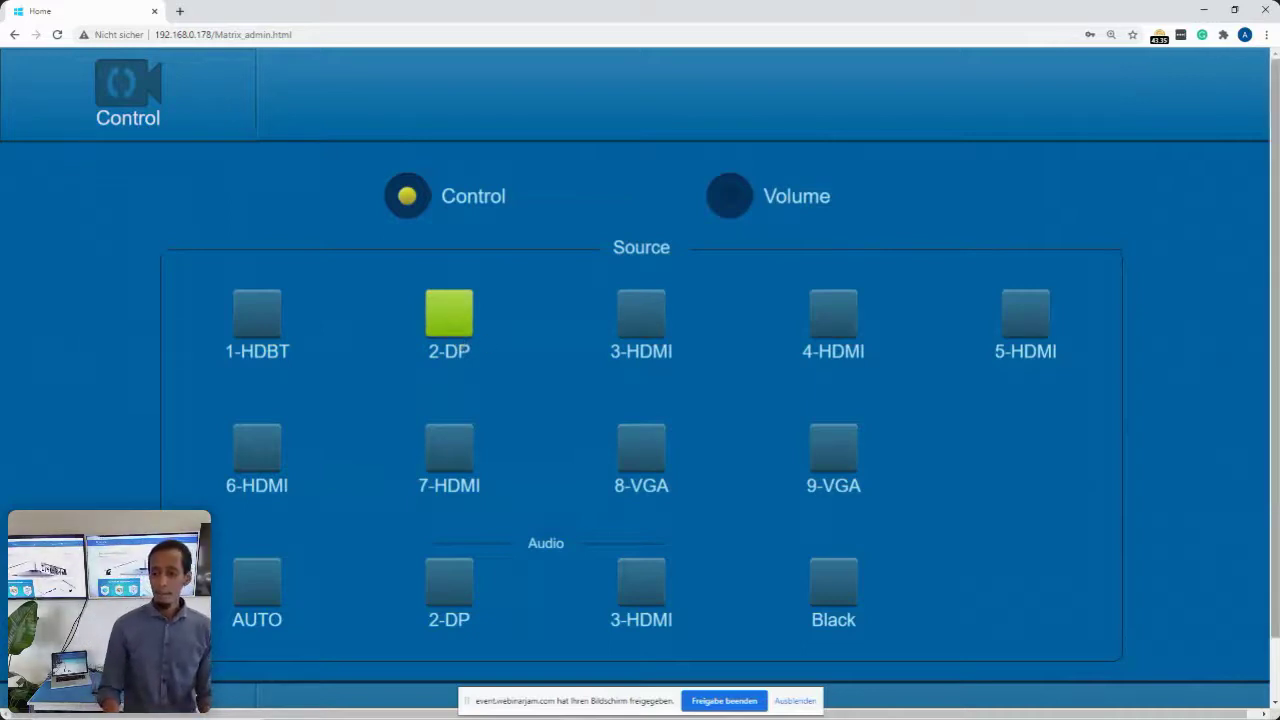
- Show the Configuration Network settings: static IP 192.168.0.178, mask 255.255.255.0, gateway 192.168.0.1
{"action": "scroll", "coordinate": [640, 400], "scroll_direction": "down", "scroll_amount": 1}
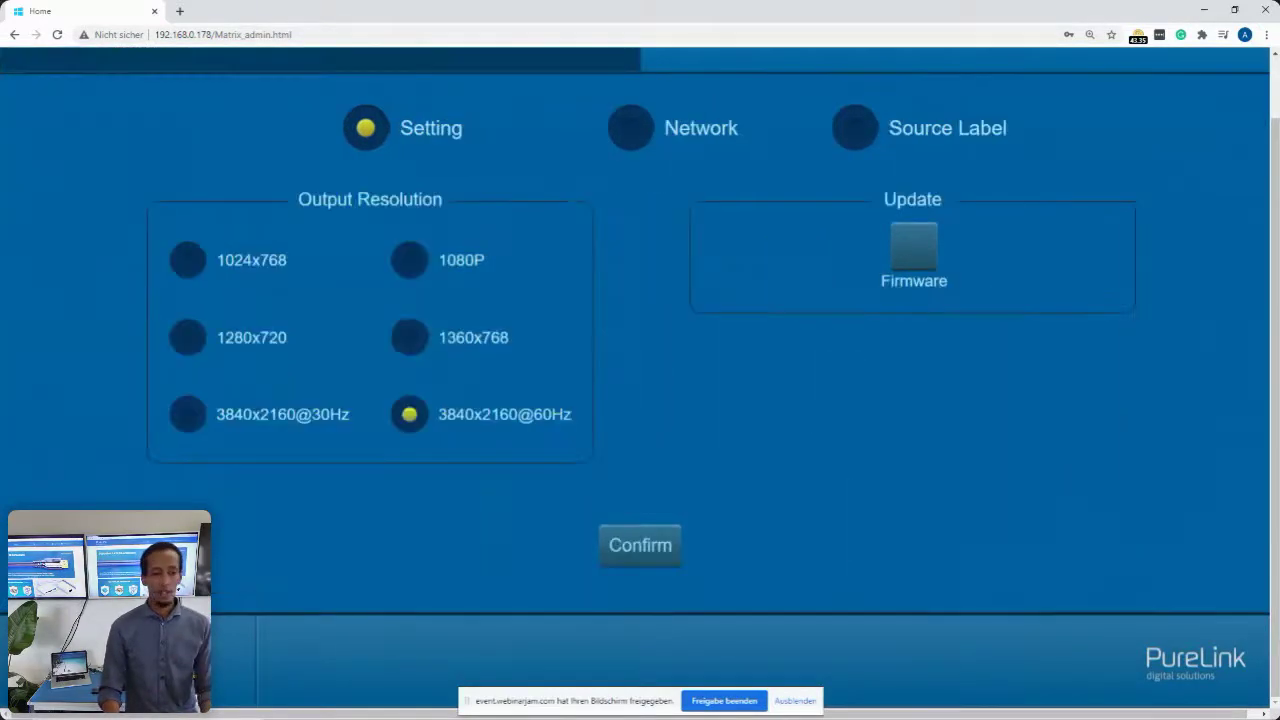
{"action": "scroll", "coordinate": [868, 436], "scroll_direction": "up", "scroll_amount": 1}
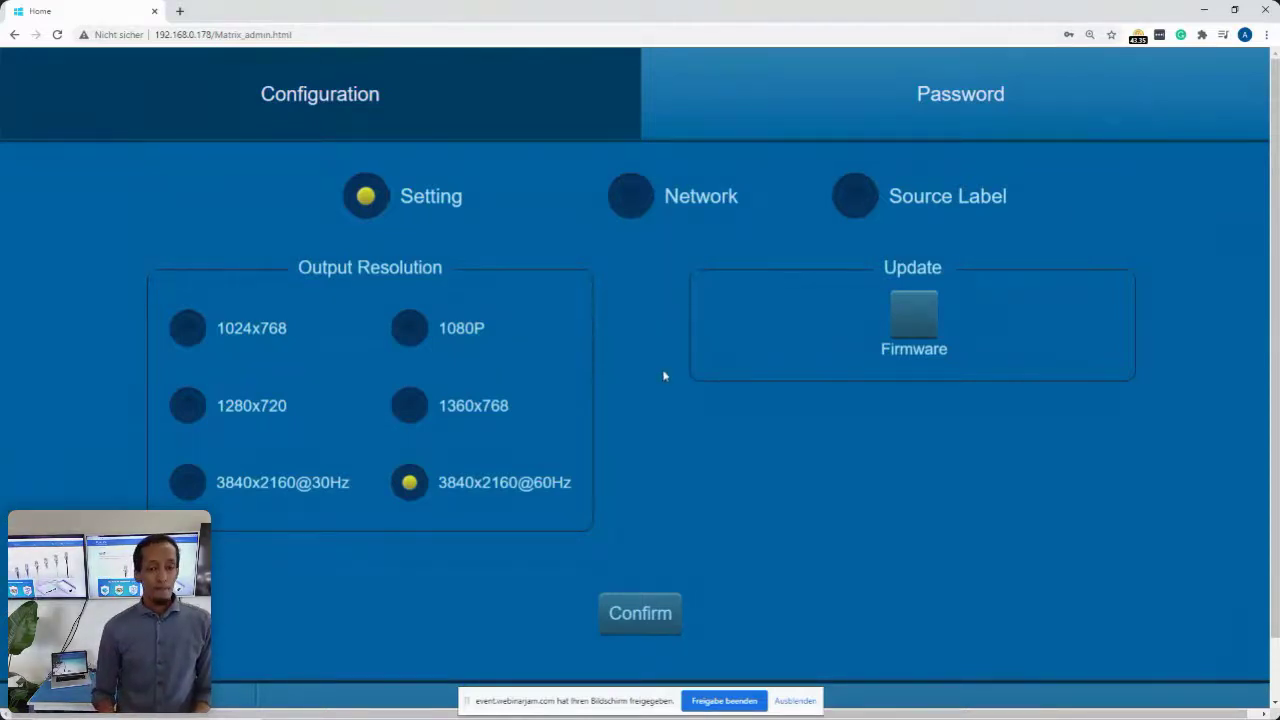
{"action": "left_click", "coordinate": [632, 208]}
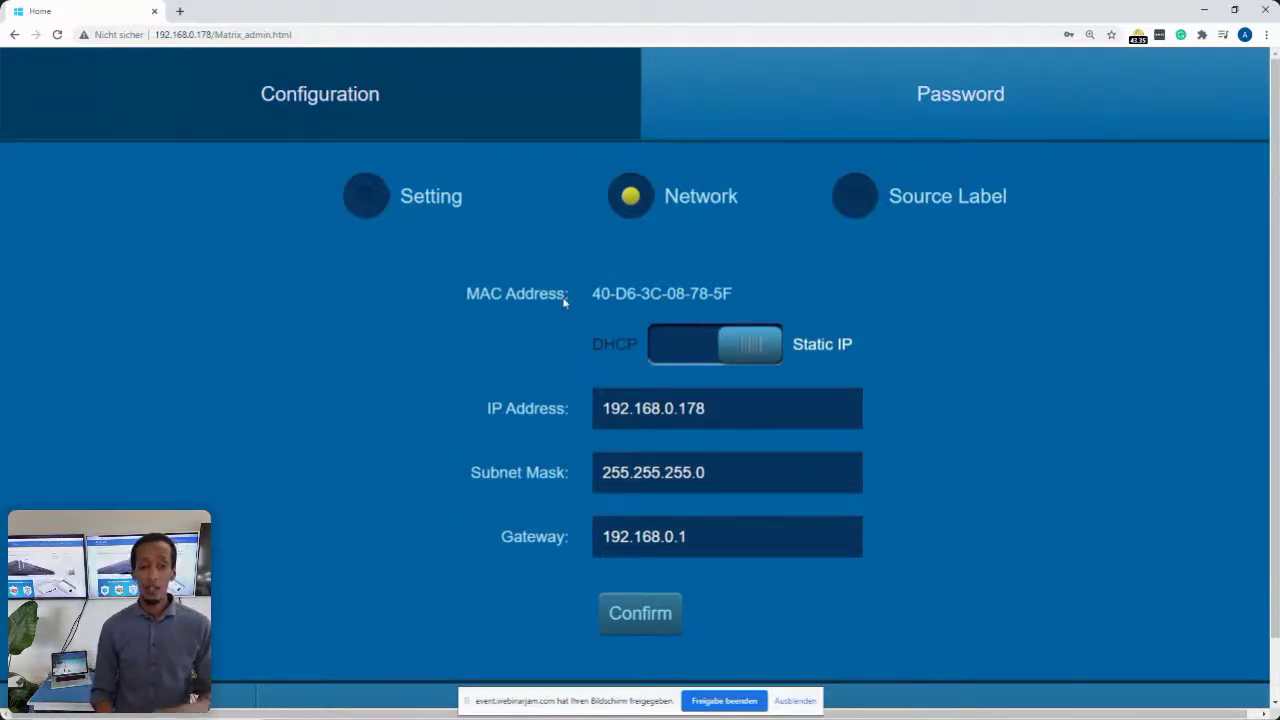
- Open the Source Label editor under Configuration
{"action": "left_click", "coordinate": [849, 203]}
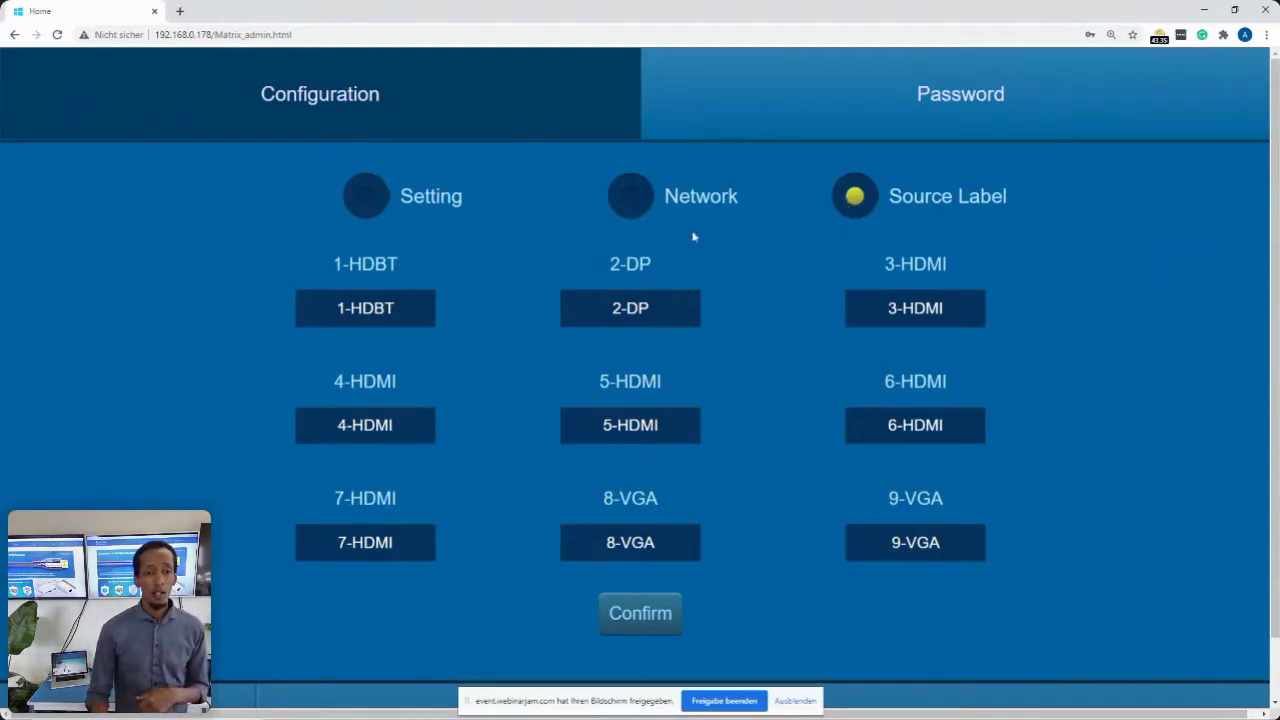
- Rename source 2-DP to Mac and 3-HDMI to Laptop
{"action": "double_click", "coordinate": [403, 314]}
{"action": "triple_click", "coordinate": [403, 314]}
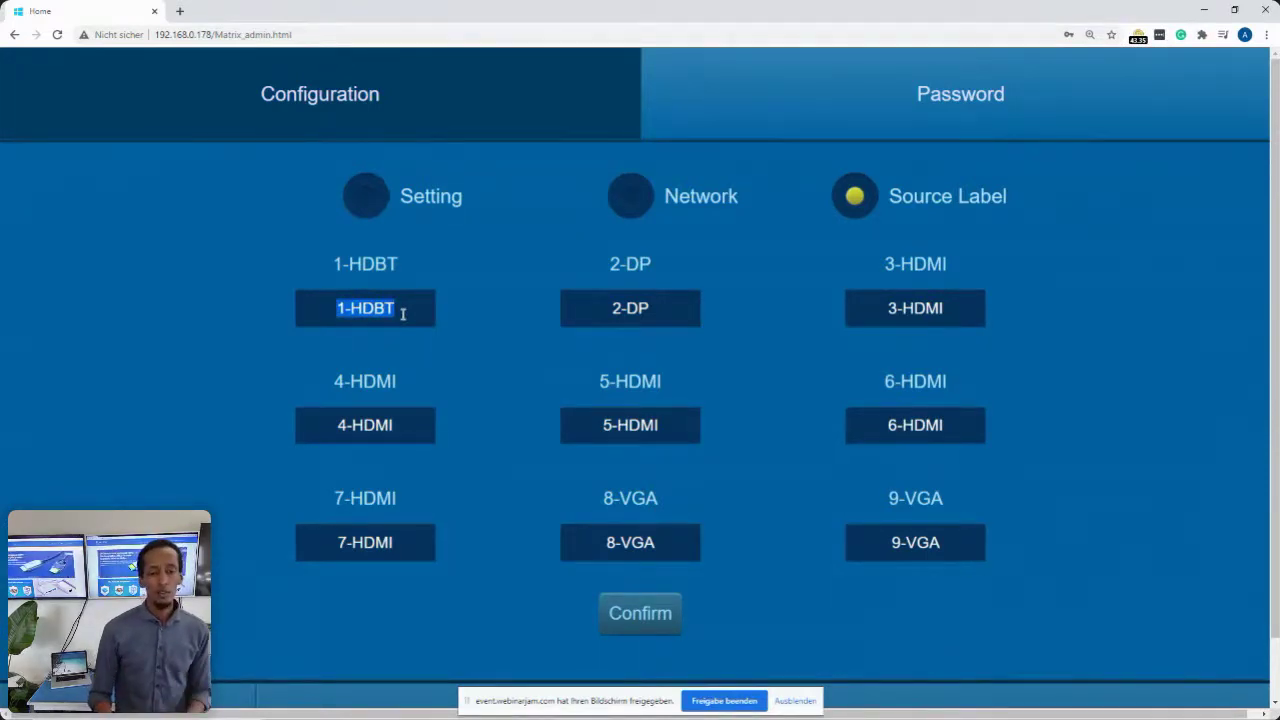
{"action": "double_click", "coordinate": [642, 308]}
{"action": "triple_click", "coordinate": [642, 308]}
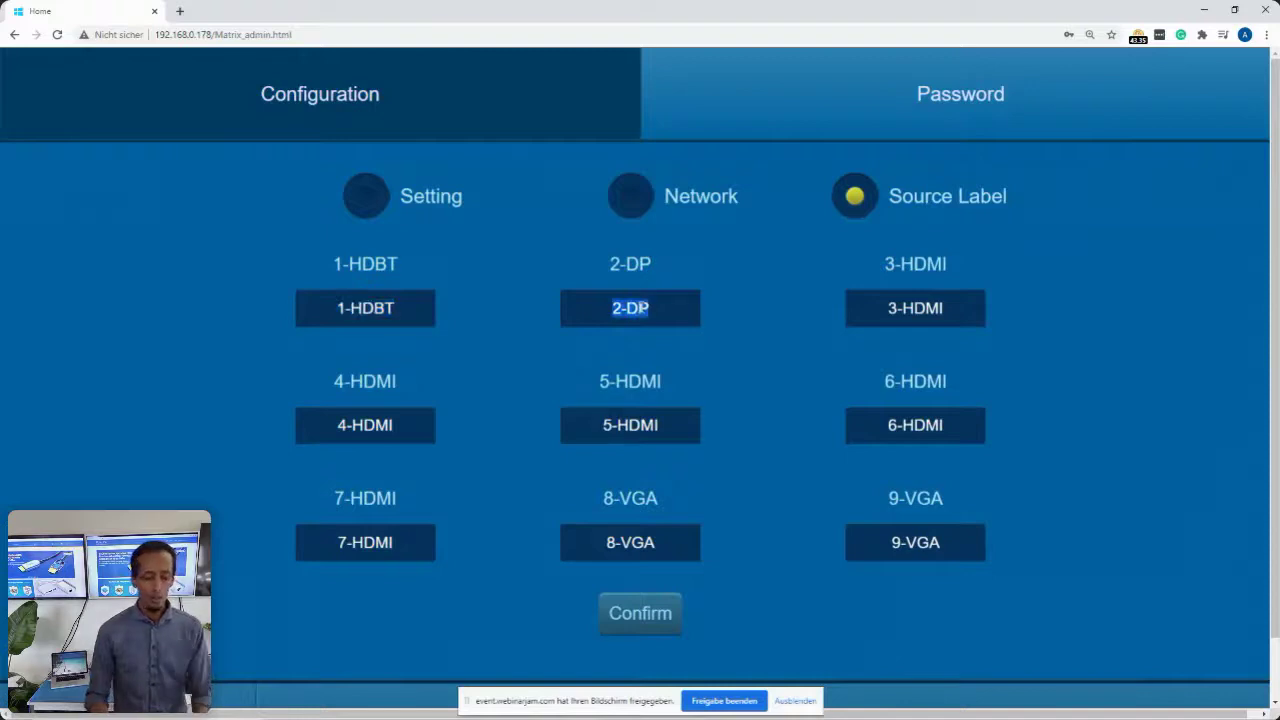
{"action": "type", "text": "Mac"}
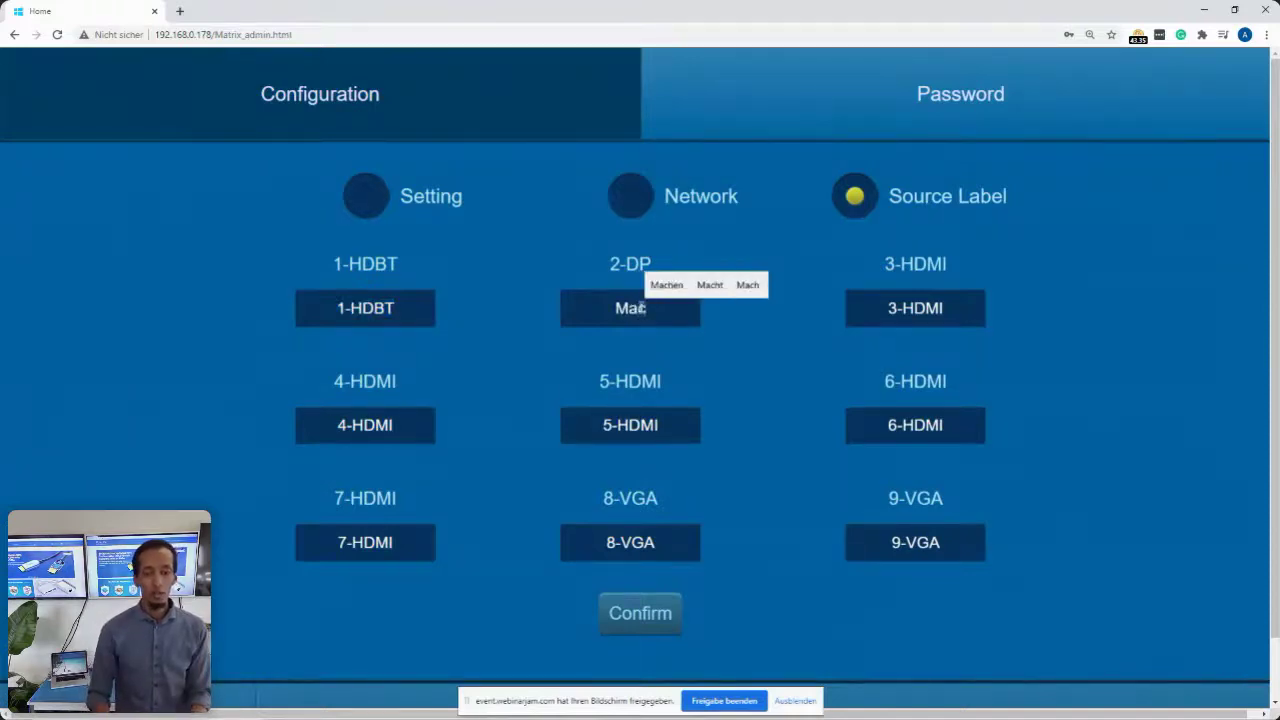
{"action": "triple_click", "coordinate": [899, 308]}
{"action": "type", "text": "Laptop"}
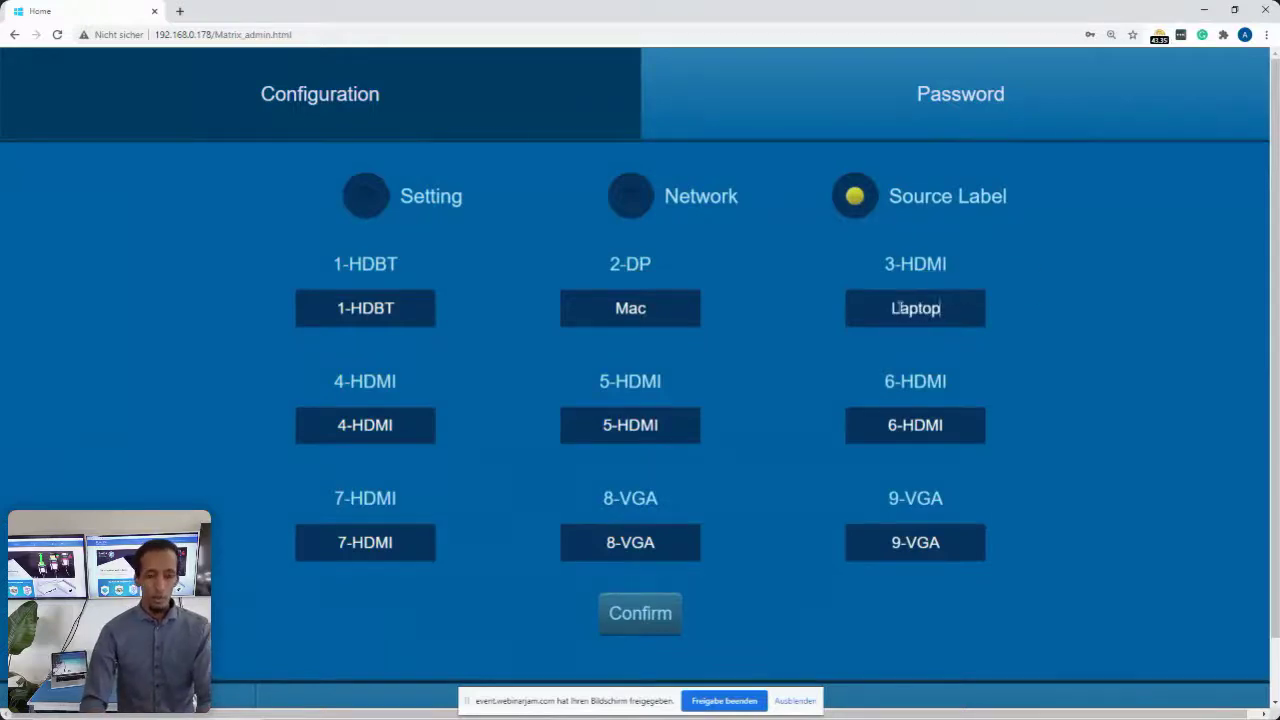
- Rename 4-HDMI to 4k Video and confirm the new source labels
{"action": "left_click", "coordinate": [398, 420]}
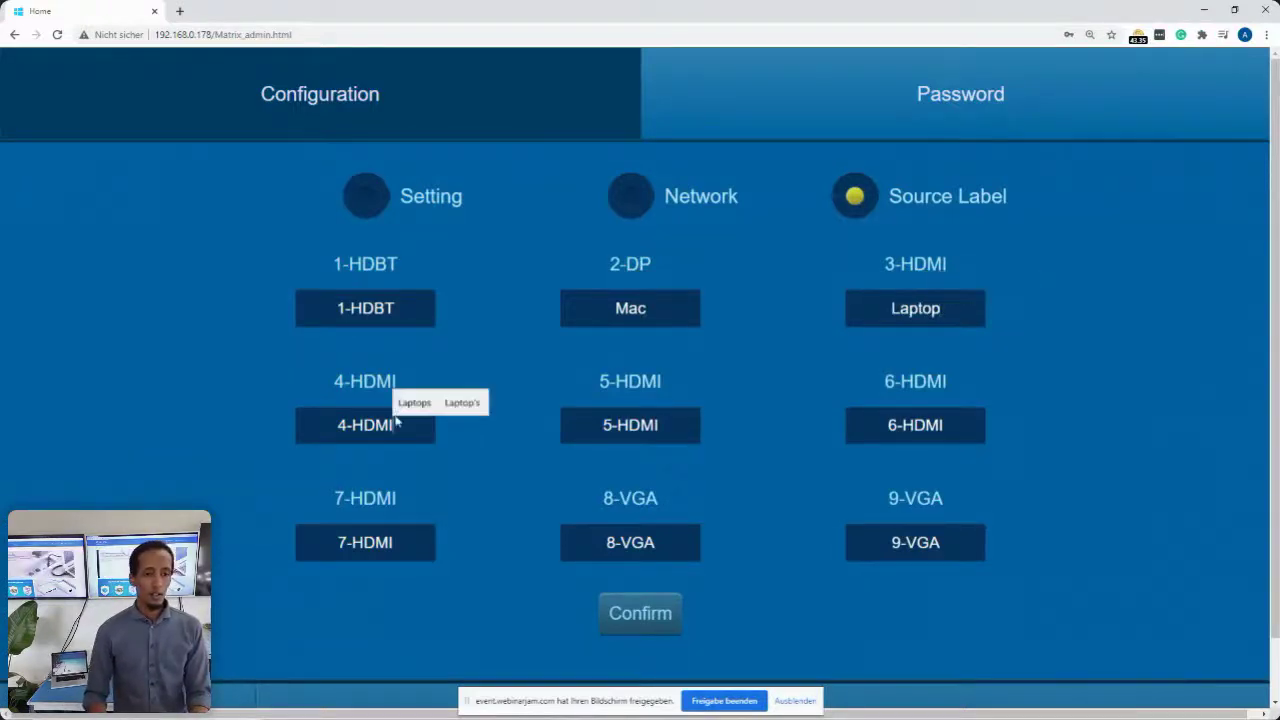
{"action": "triple_click", "coordinate": [390, 421]}
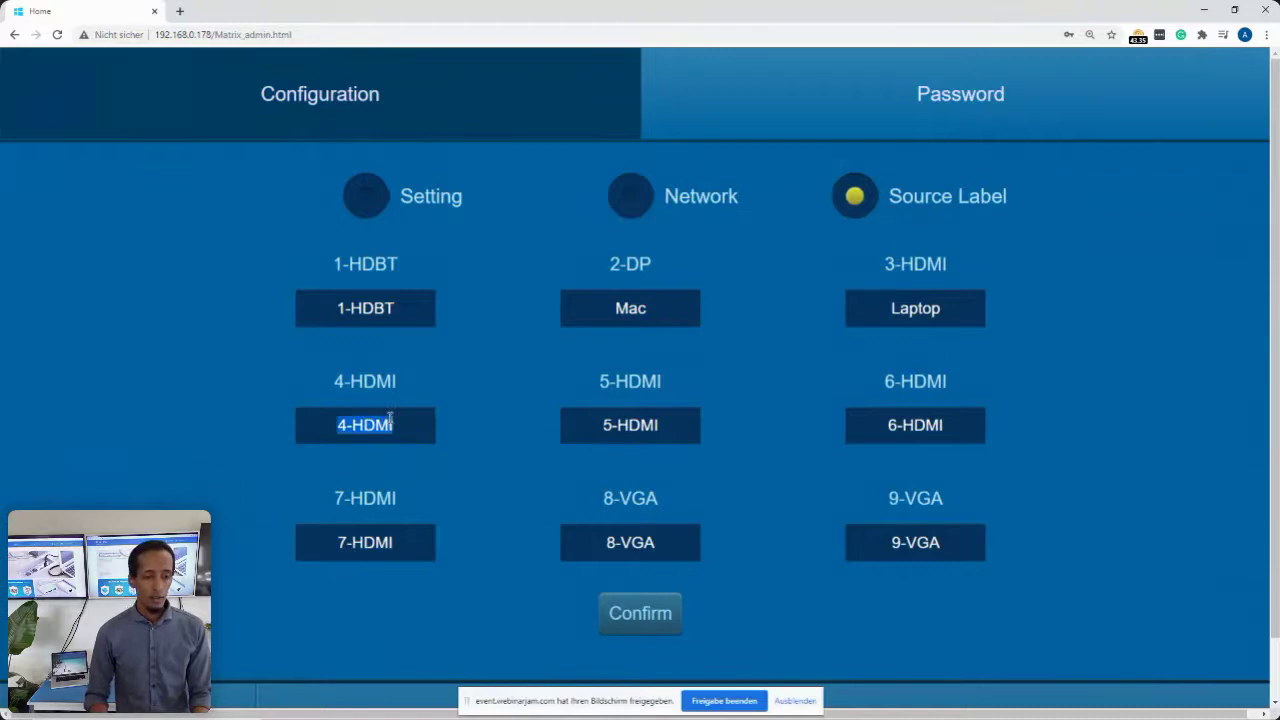
{"action": "type", "text": "4k Video"}
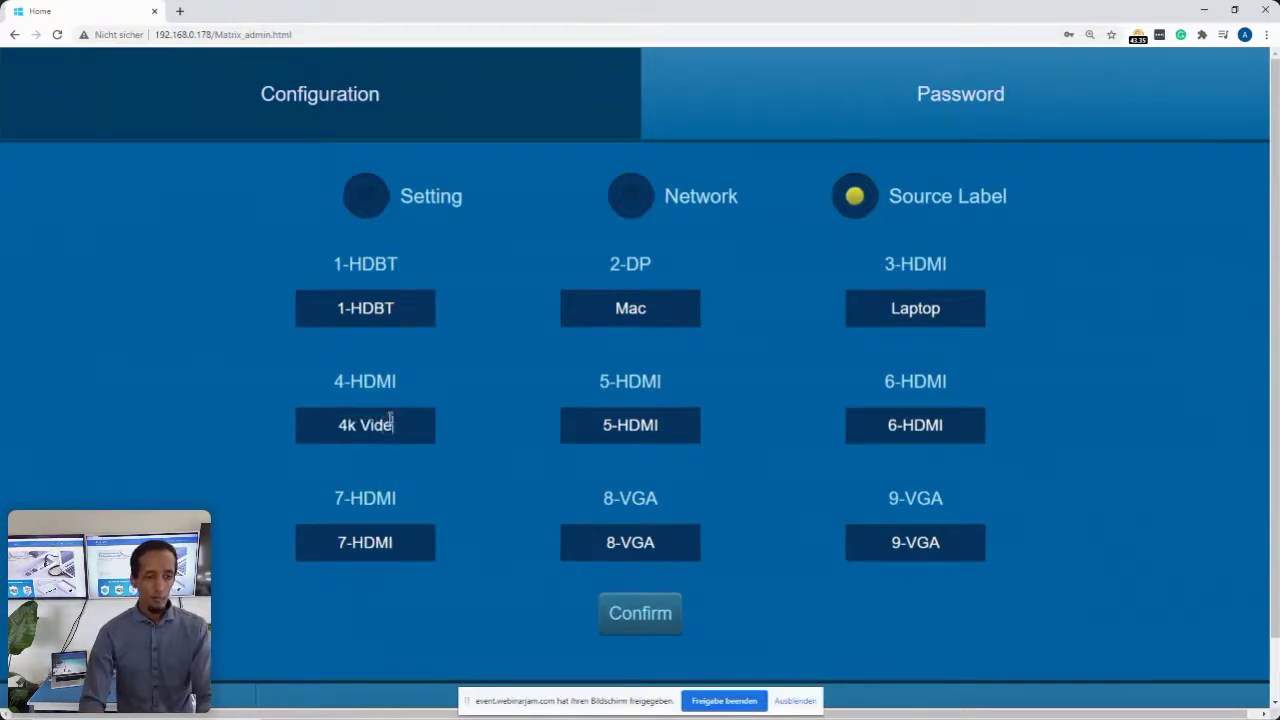
{"action": "left_click", "coordinate": [630, 614]}
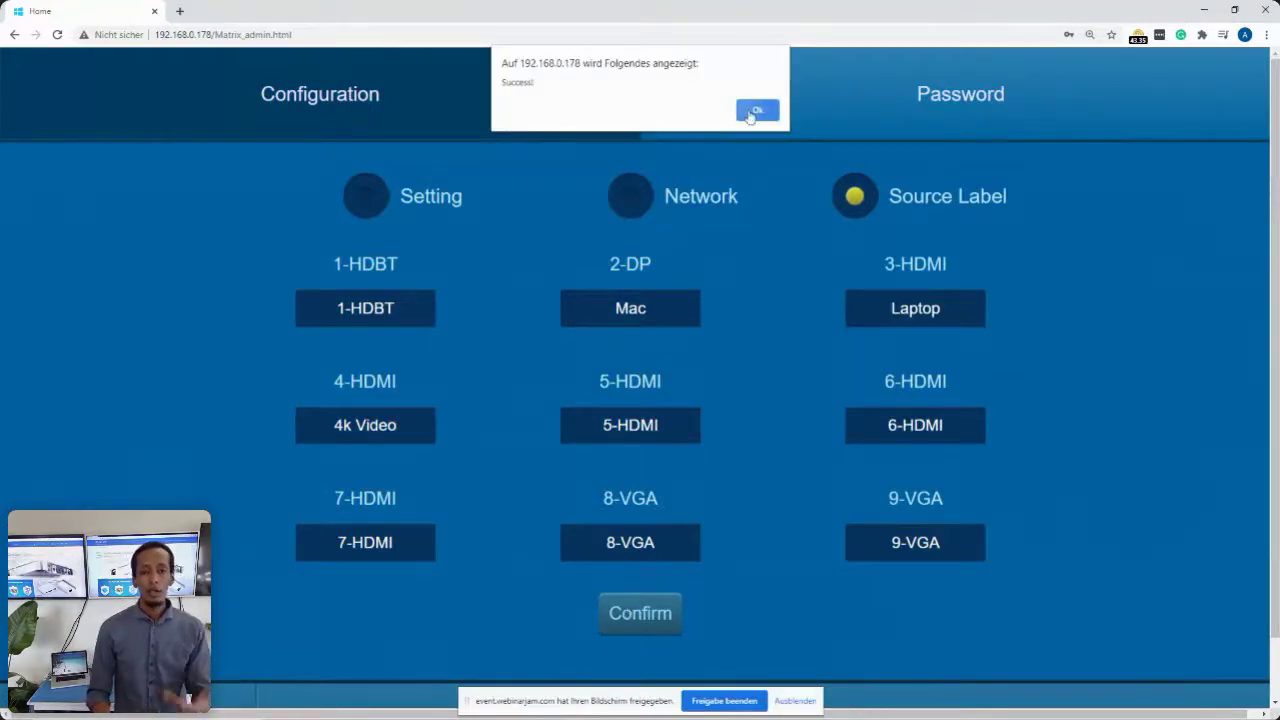
{"action": "left_click", "coordinate": [756, 110]}
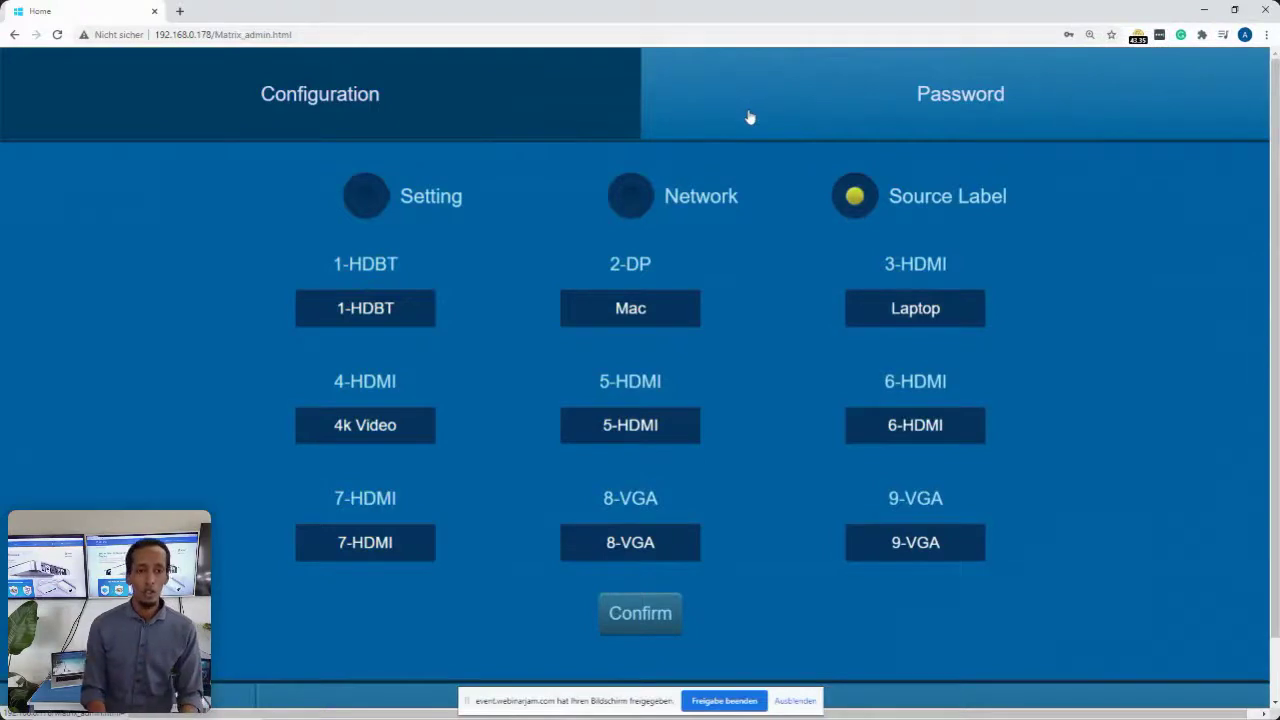